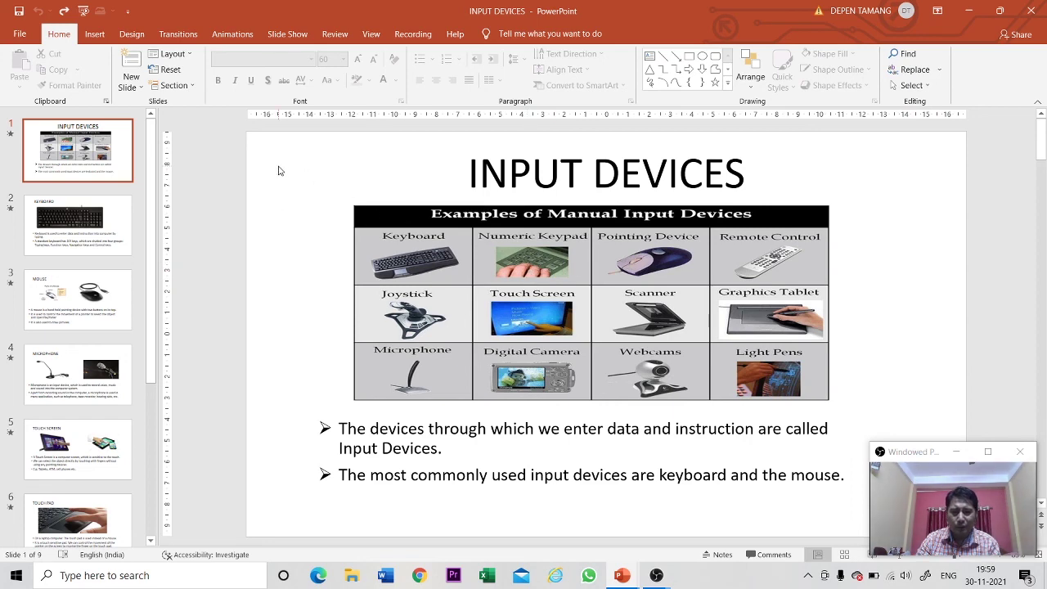
# Step: Go back to the INPUT DEVICES title slide in the thumbnail pane
pyautogui.scroll(-4, 278, 171)
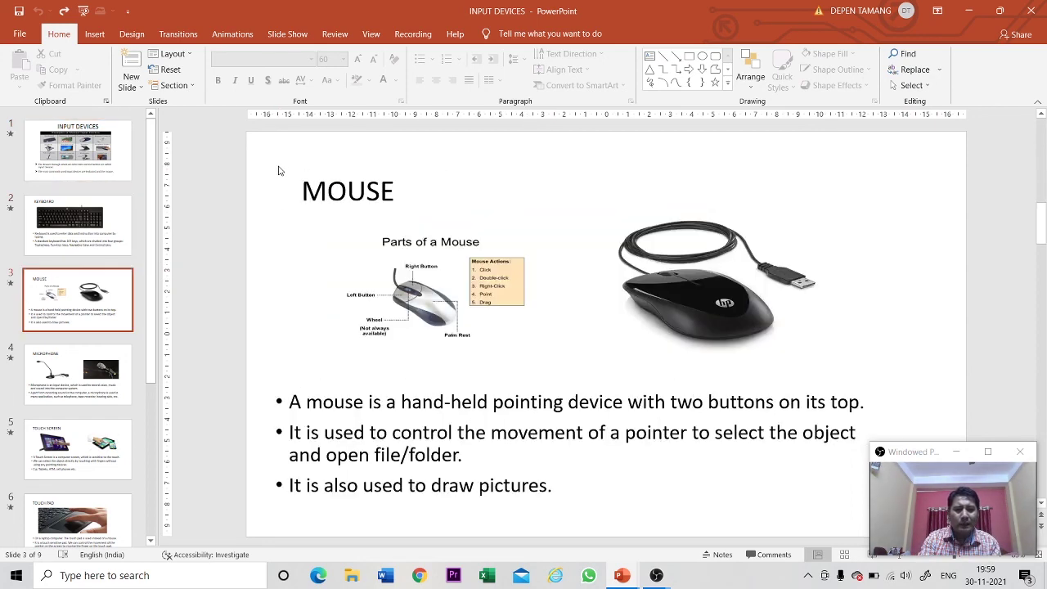
pyautogui.scroll(-4, 278, 170)
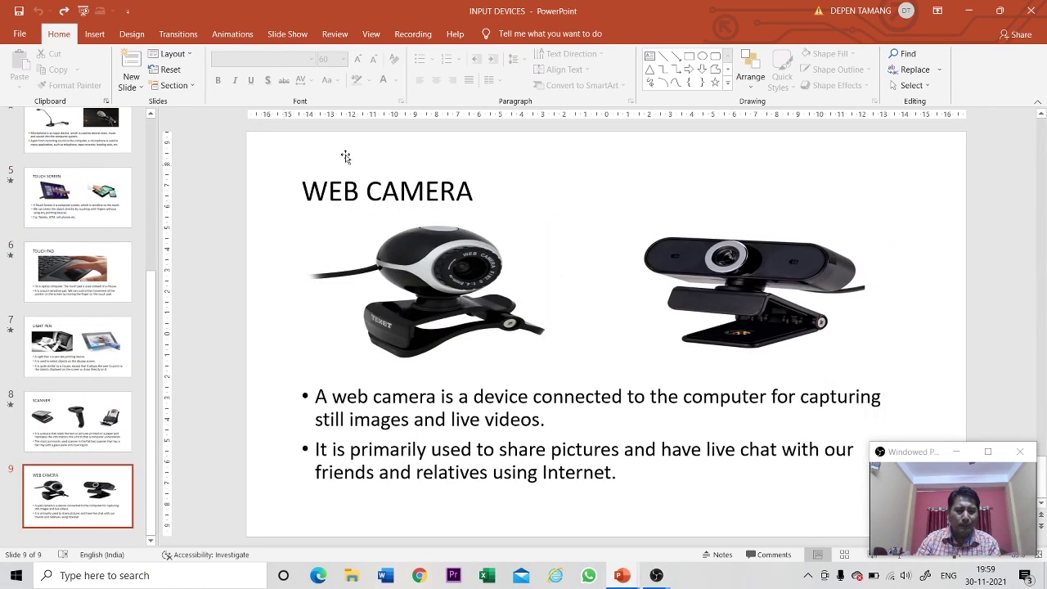
pyautogui.moveTo(151, 357); pyautogui.dragTo(180, 186)
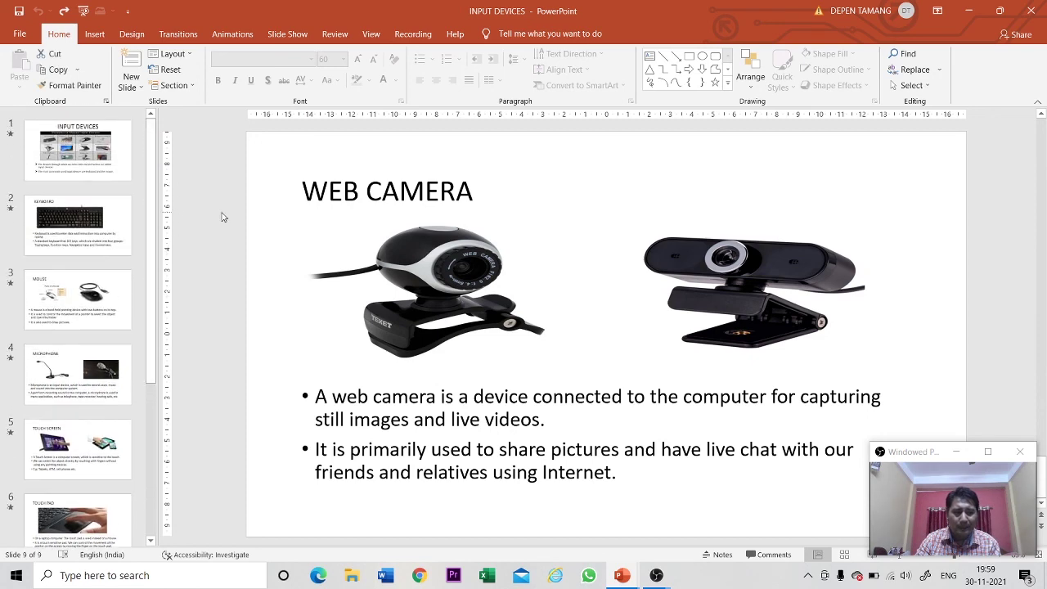
pyautogui.click(118, 153)
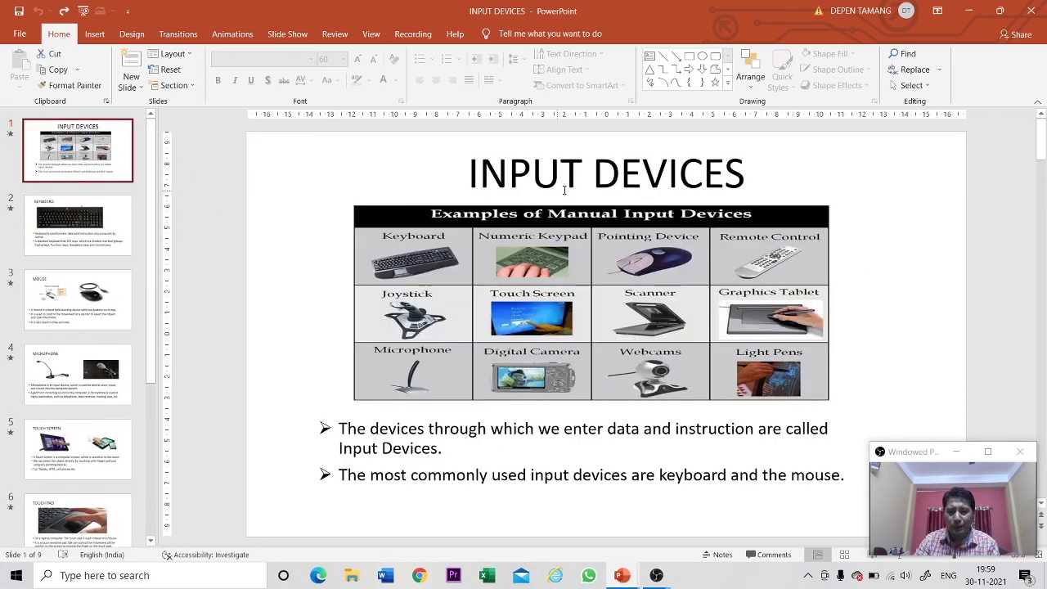
# Step: Make the INPUT DEVICES title red, underlined and bold, keeping its font and size unchanged
pyautogui.click(622, 173)
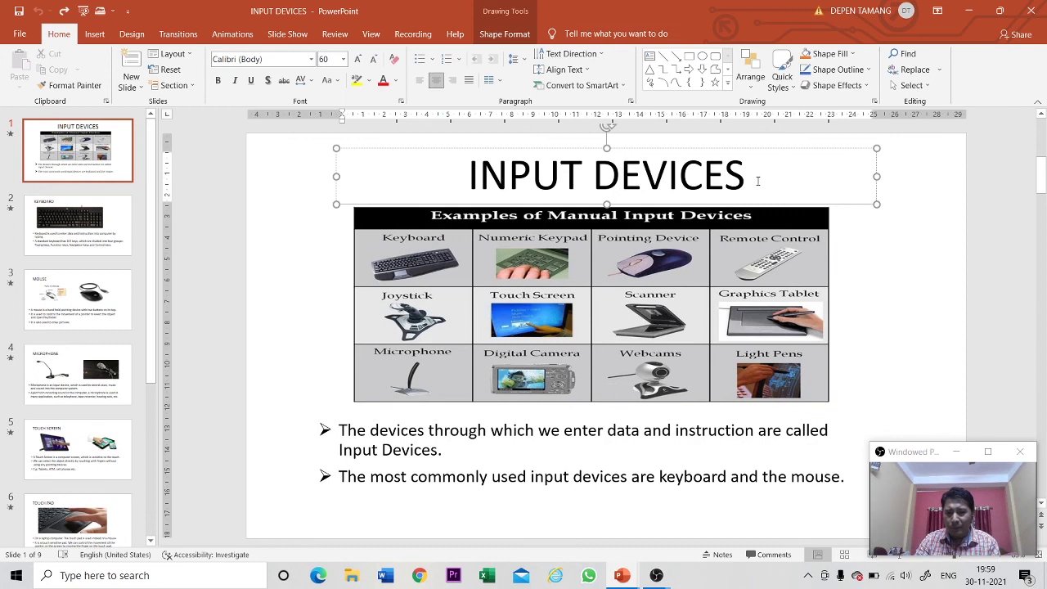
pyautogui.moveTo(755, 180); pyautogui.dragTo(529, 174)
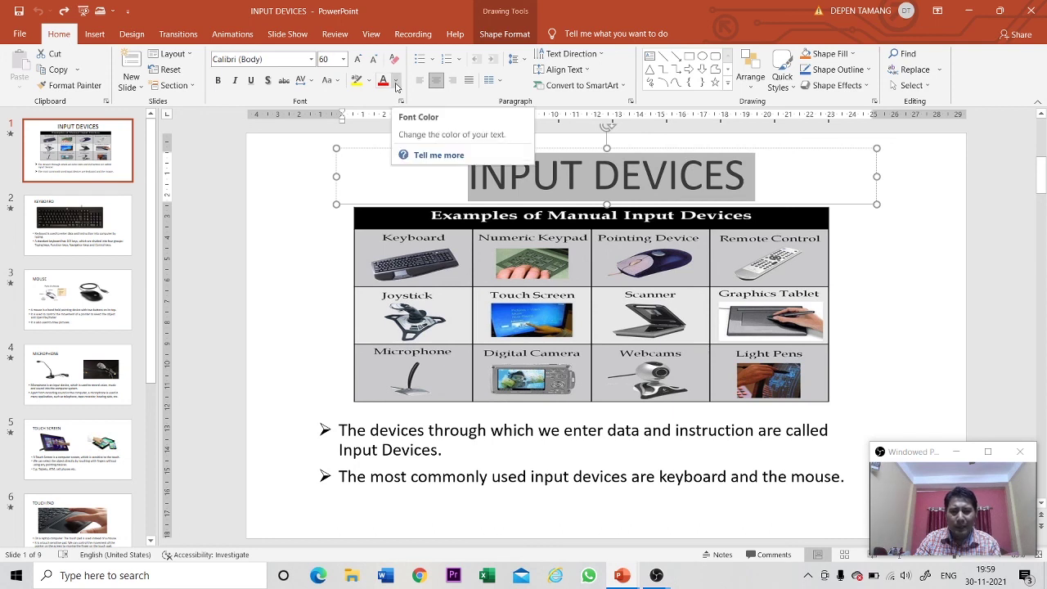
pyautogui.click(383, 81)
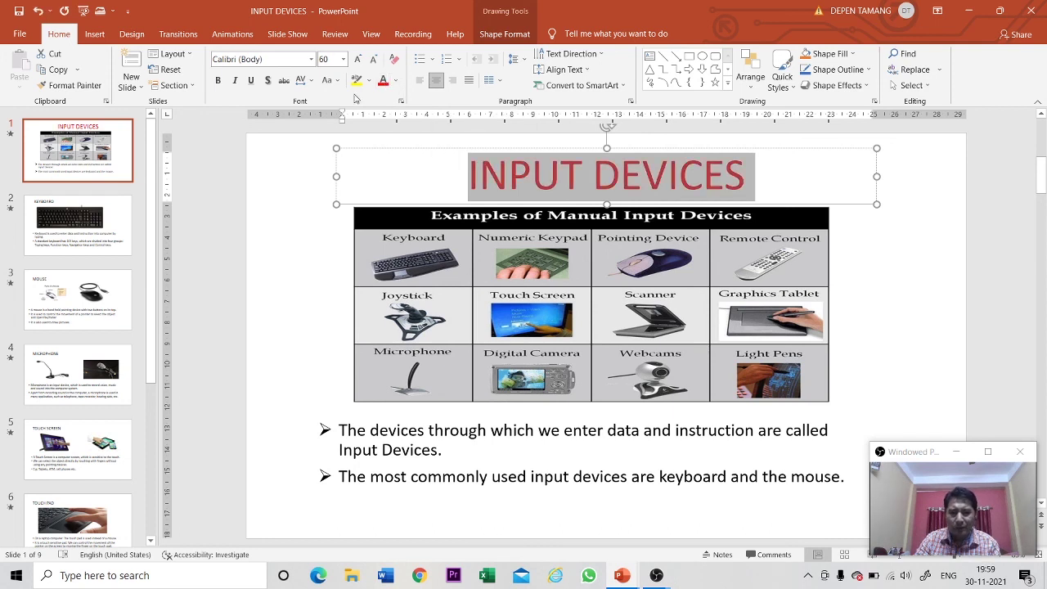
pyautogui.click(253, 85)
pyautogui.click(217, 81)
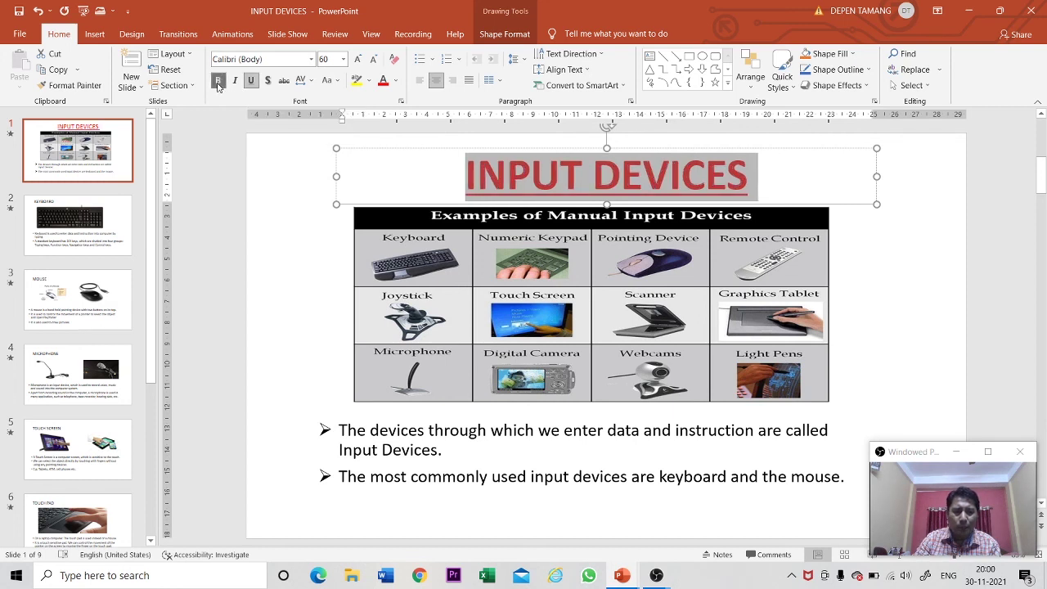
pyautogui.click(344, 61)
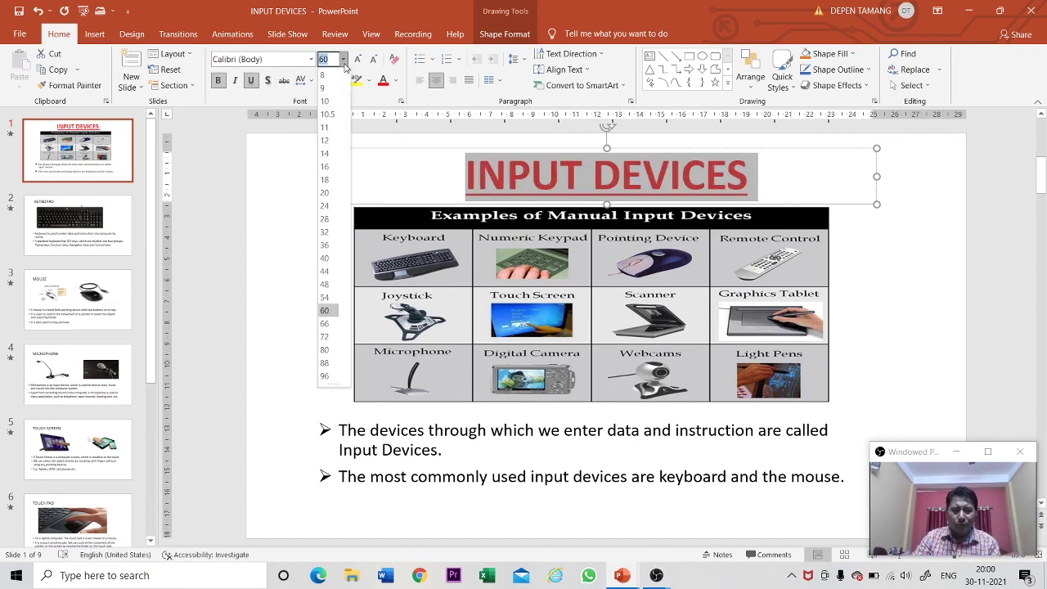
pyautogui.click(344, 62)
pyautogui.click(311, 61)
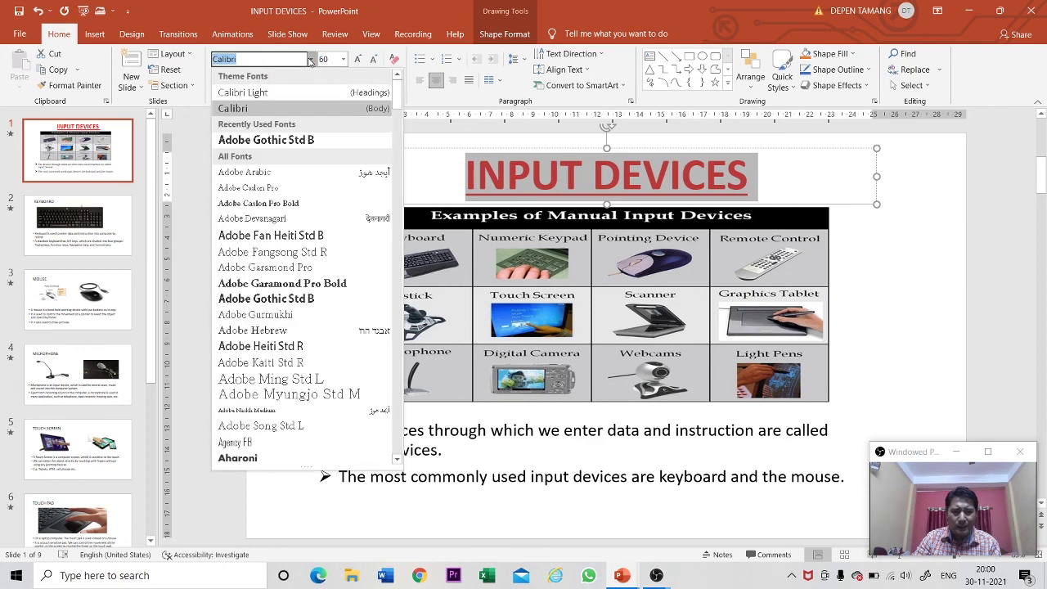
pyautogui.click(783, 172)
# Step: Turn both bullet points green, then switch to the KEYBOARD slide
pyautogui.moveTo(341, 430); pyautogui.dragTo(443, 454)
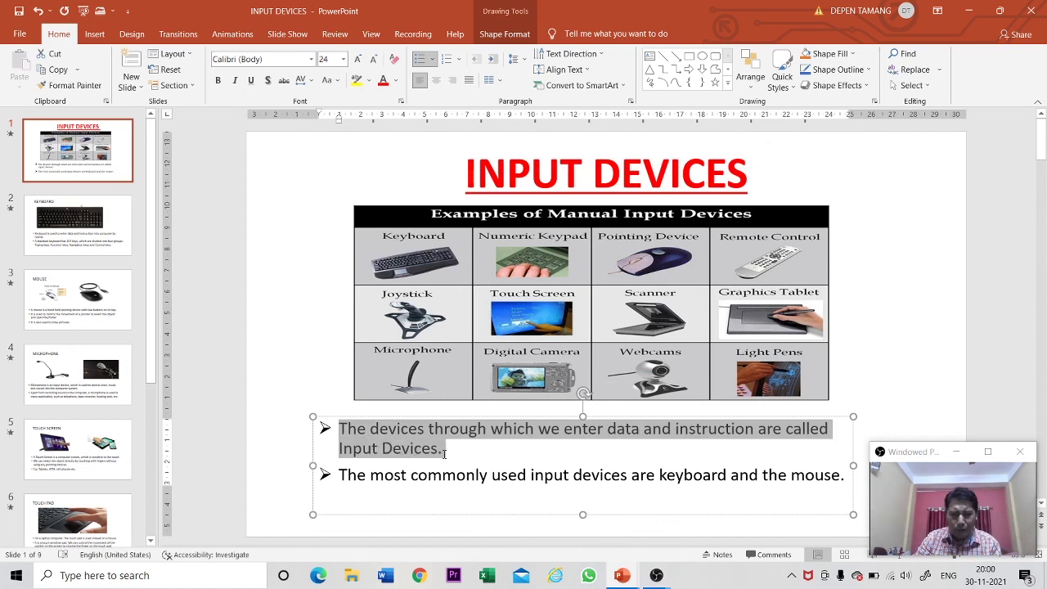
pyautogui.moveTo(444, 454); pyautogui.dragTo(863, 524)
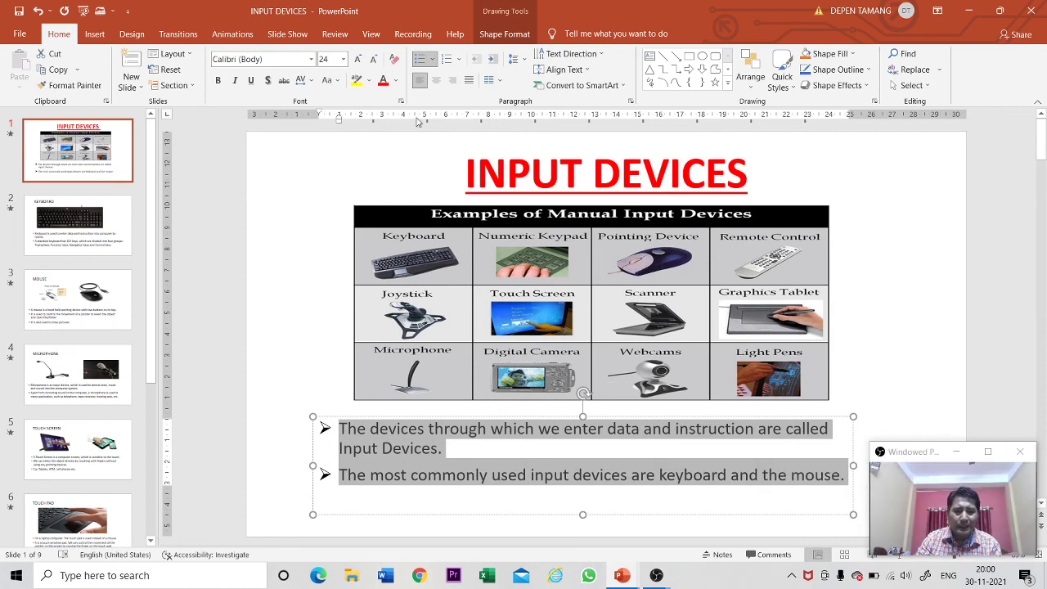
pyautogui.click(396, 80)
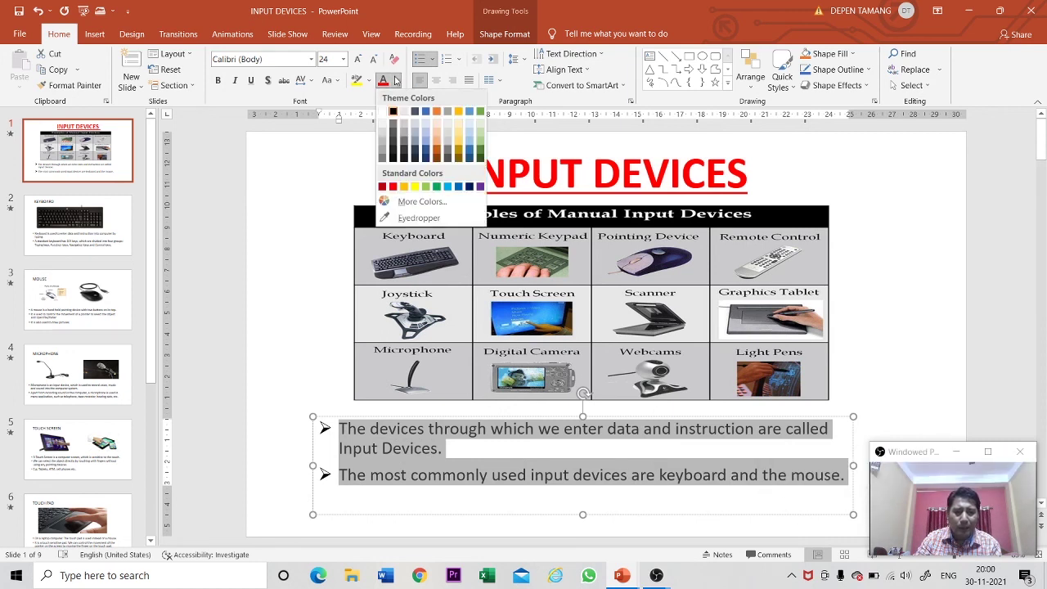
pyautogui.click(438, 187)
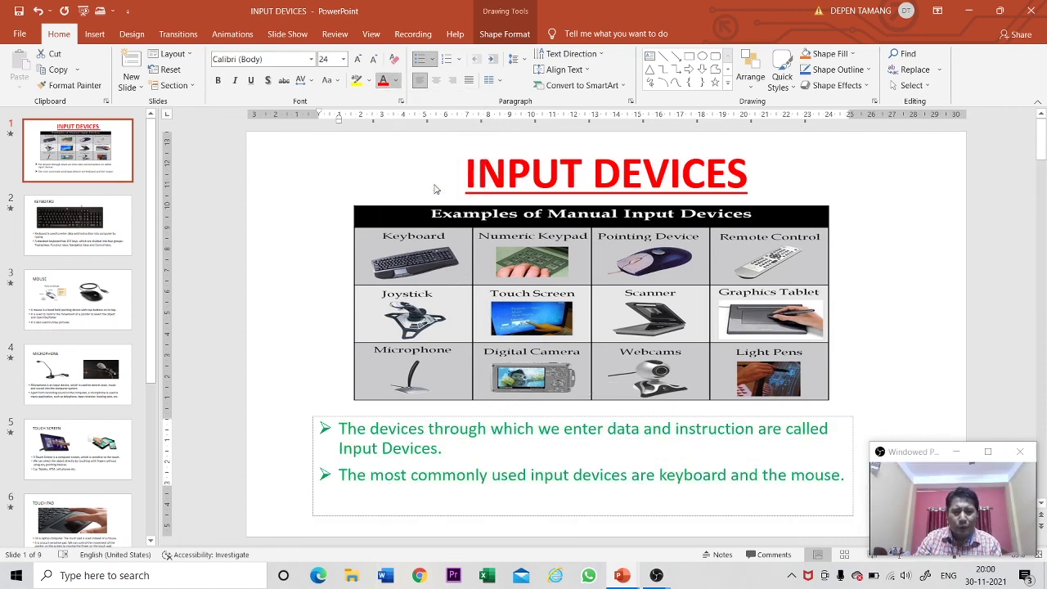
pyautogui.click(280, 266)
pyautogui.click(119, 241)
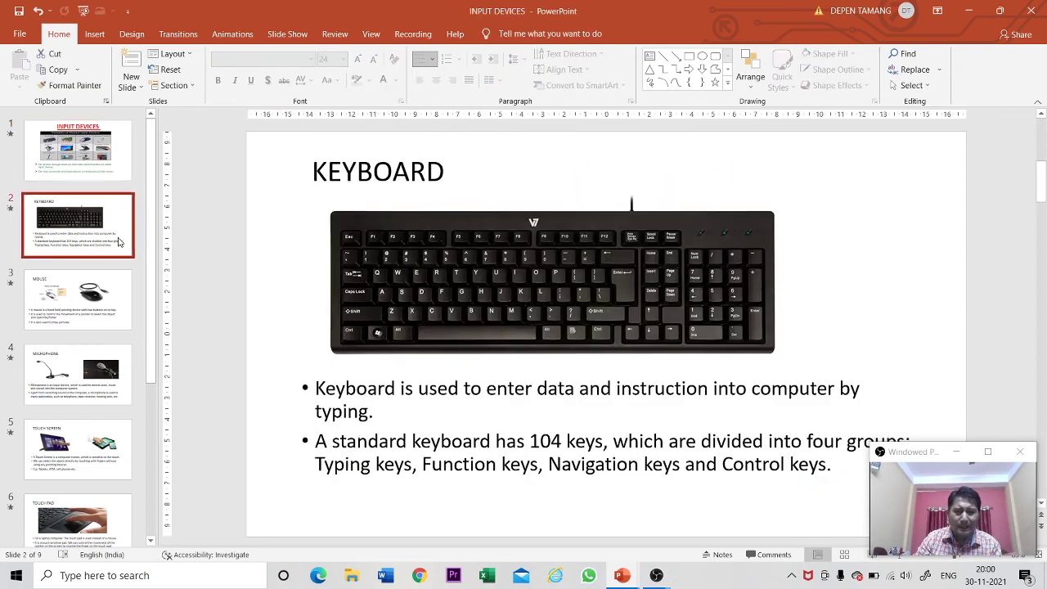
# Step: Color the KEYBOARD title text red
pyautogui.click(410, 174)
pyautogui.moveTo(450, 179); pyautogui.dragTo(312, 173)
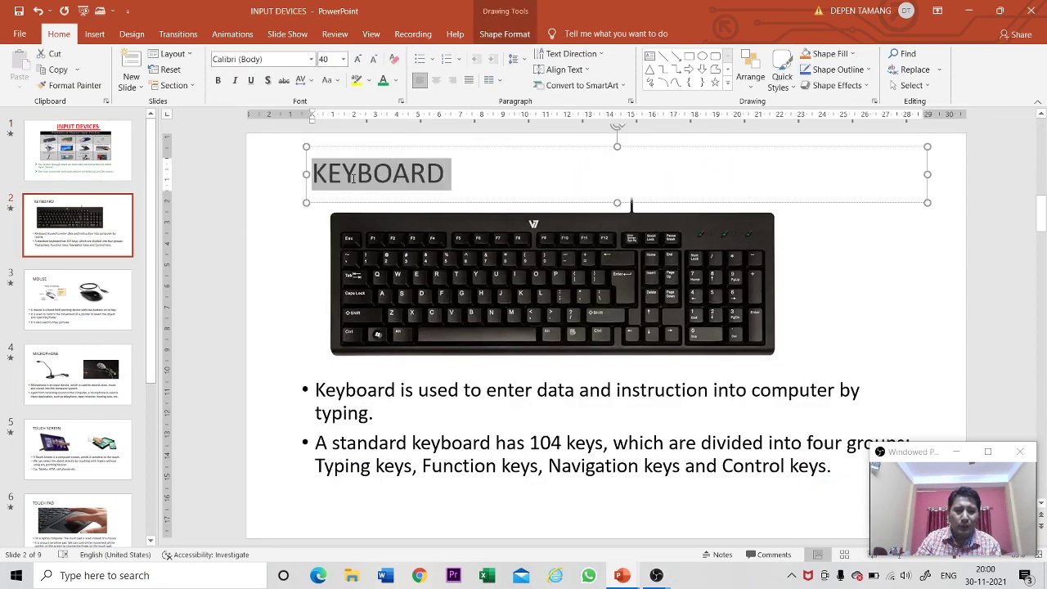
pyautogui.click(395, 80)
pyautogui.click(393, 187)
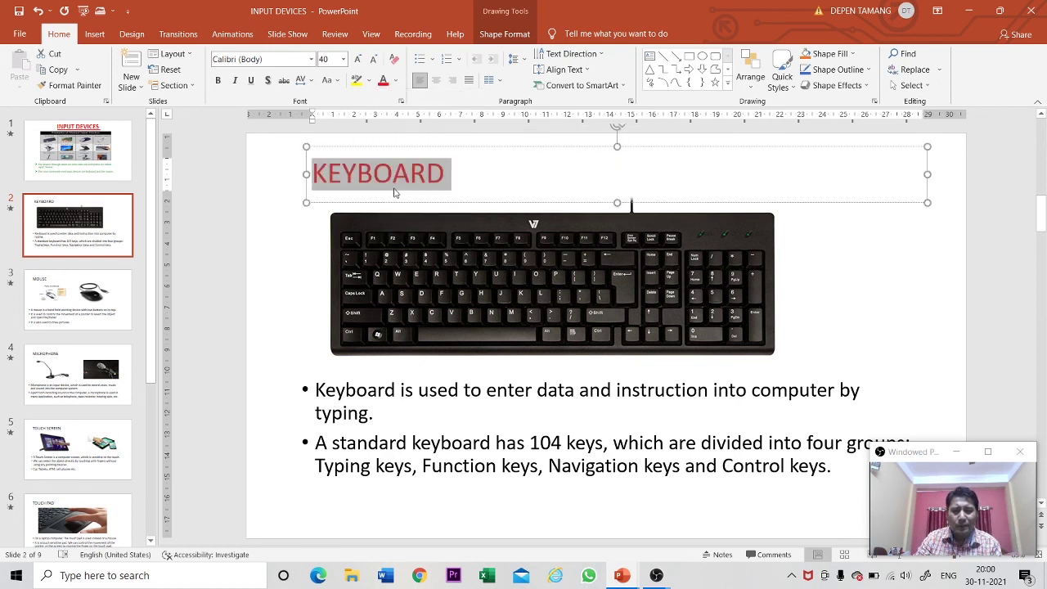
pyautogui.click(846, 310)
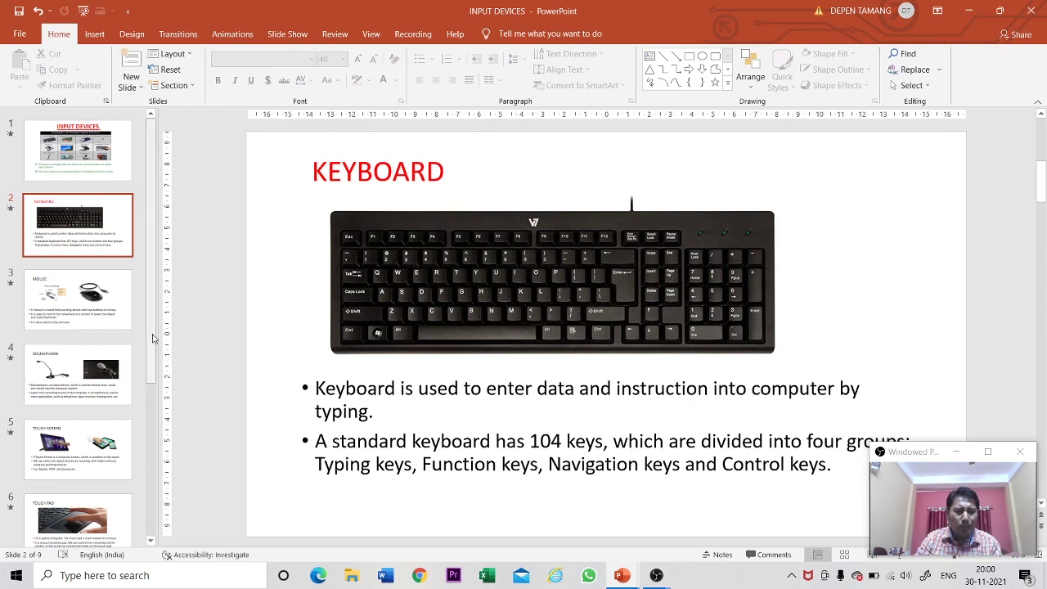
# Step: Browse the TOUCH PAD and SCANNER slides, then return to the INPUT DEVICES slide
pyautogui.moveTo(153, 338); pyautogui.dragTo(137, 500)
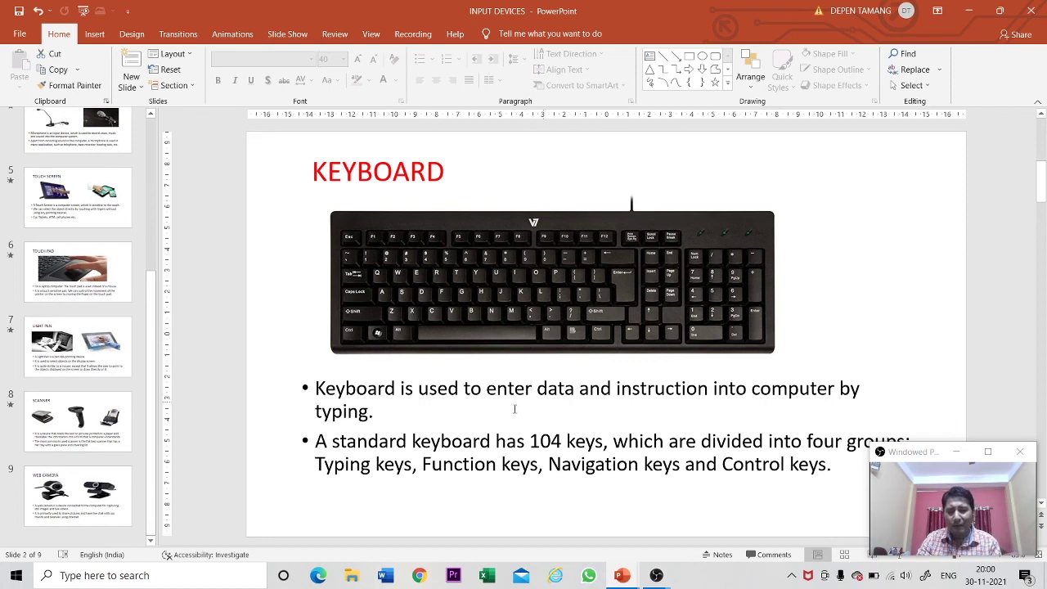
pyautogui.click(75, 294)
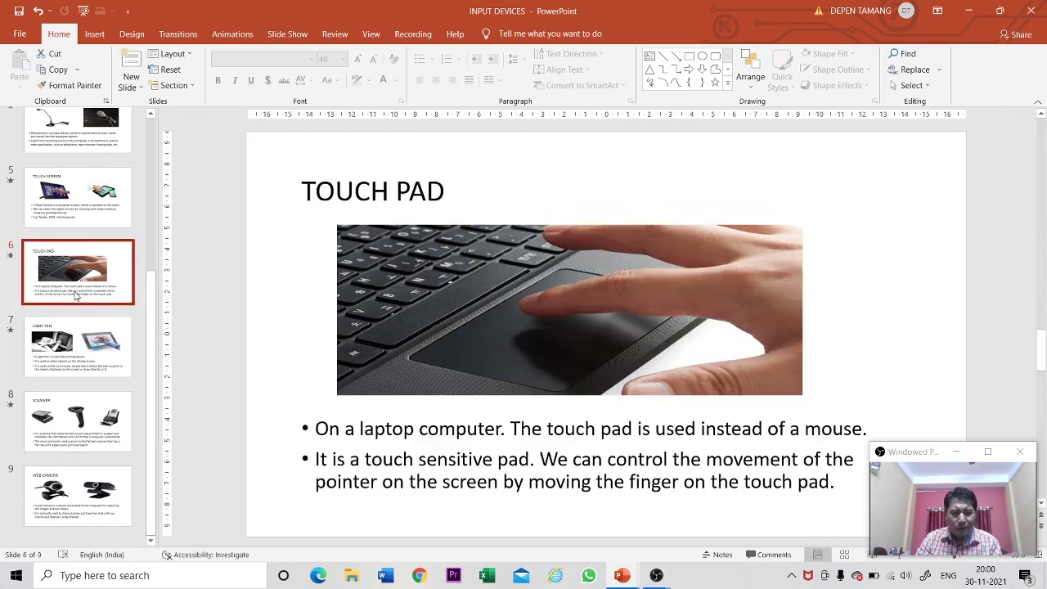
pyautogui.press('Down')
pyautogui.press('Down')
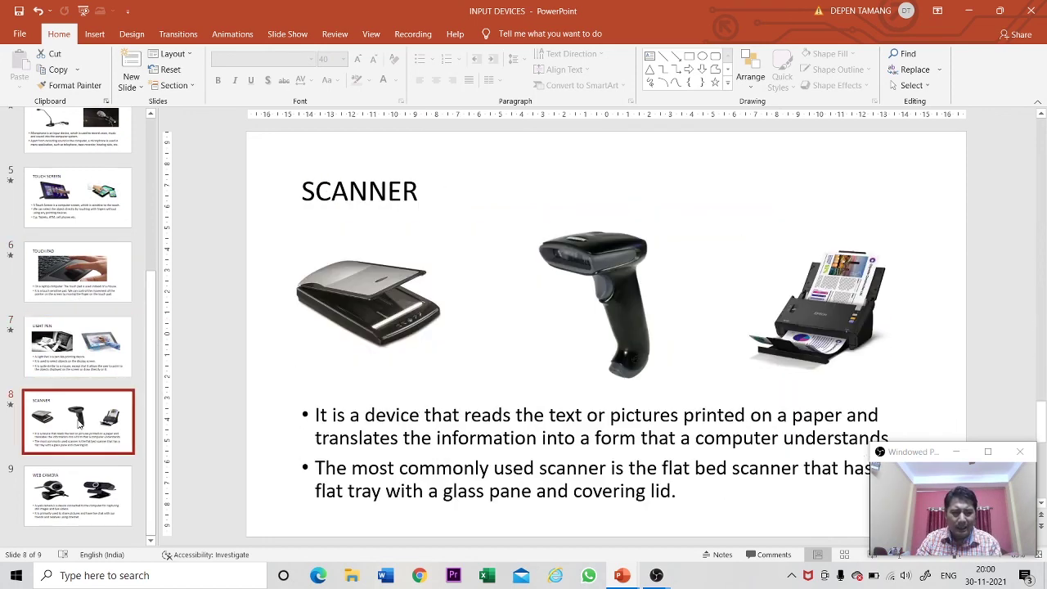
pyautogui.click(109, 294)
pyautogui.moveTo(150, 292); pyautogui.dragTo(161, 141)
pyautogui.click(79, 141)
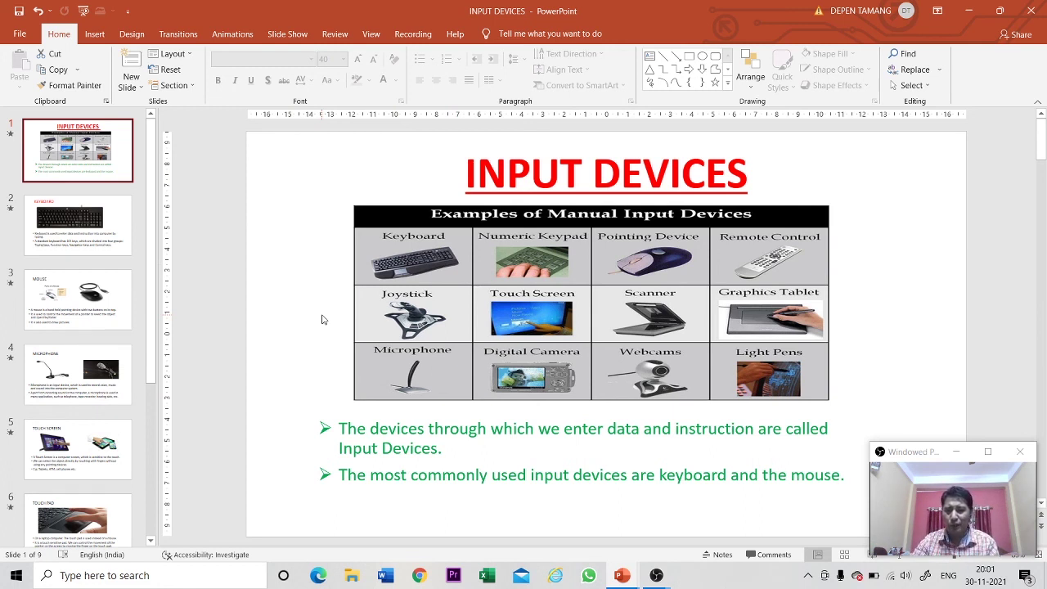
# Step: Undo the red, green, bold and underline formatting, then switch to Slide Master view
pyautogui.click(38, 11)
pyautogui.click(38, 11)
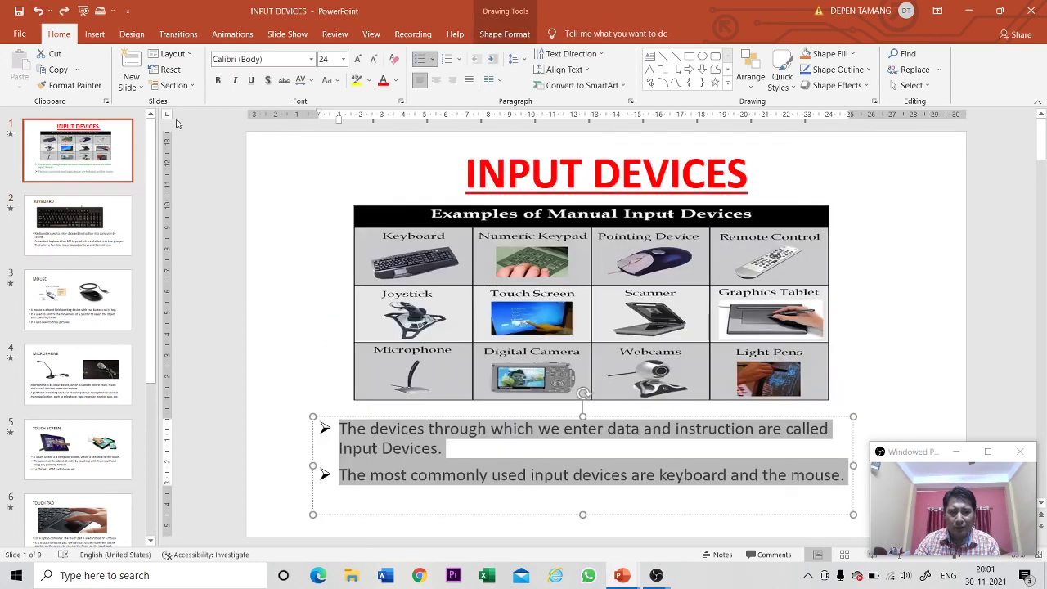
pyautogui.click(41, 11)
pyautogui.click(42, 11)
pyautogui.click(42, 12)
pyautogui.click(893, 262)
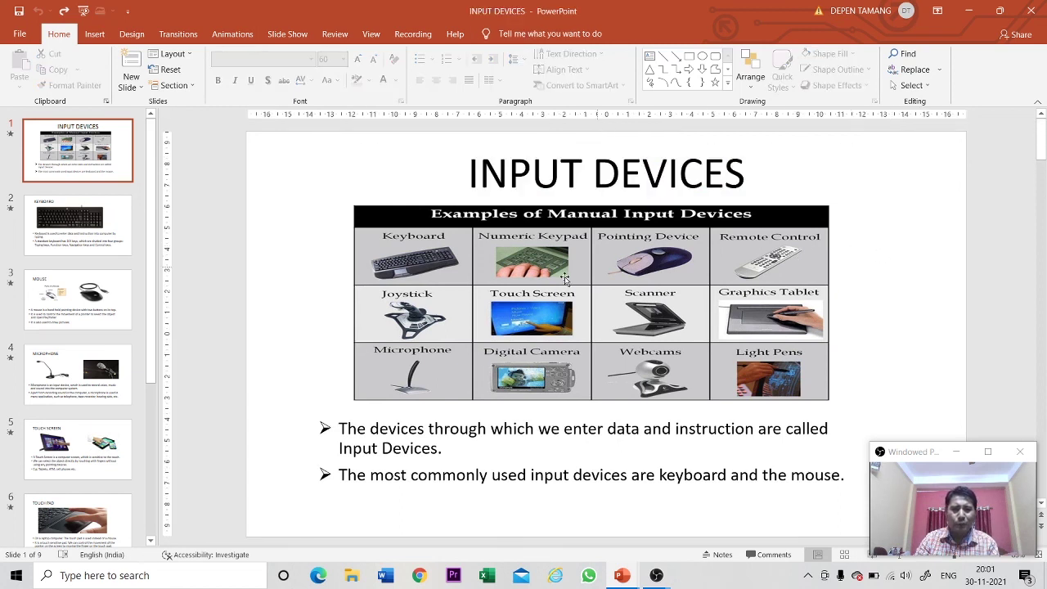
pyautogui.click(371, 36)
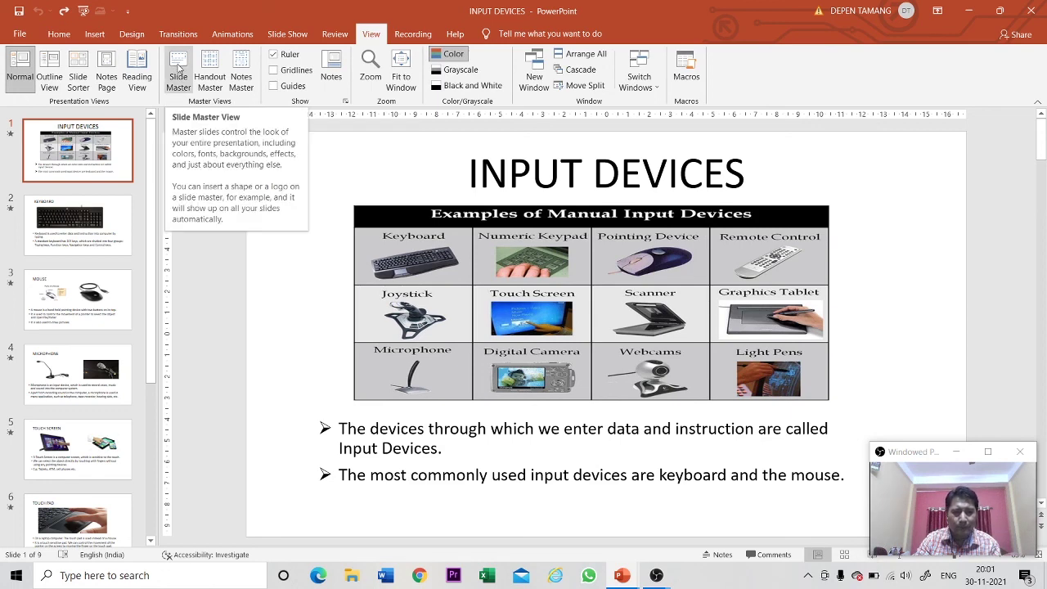
pyautogui.click(179, 69)
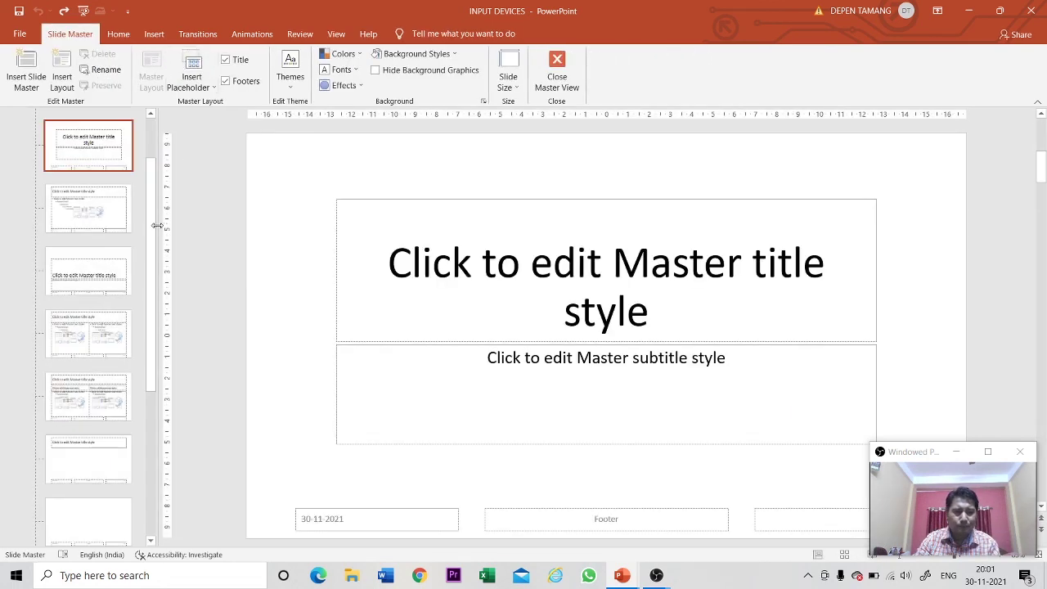
# Step: Select the Office Theme slide master and highlight its title placeholder text
pyautogui.scroll(2, 131, 162)
pyautogui.click(131, 162)
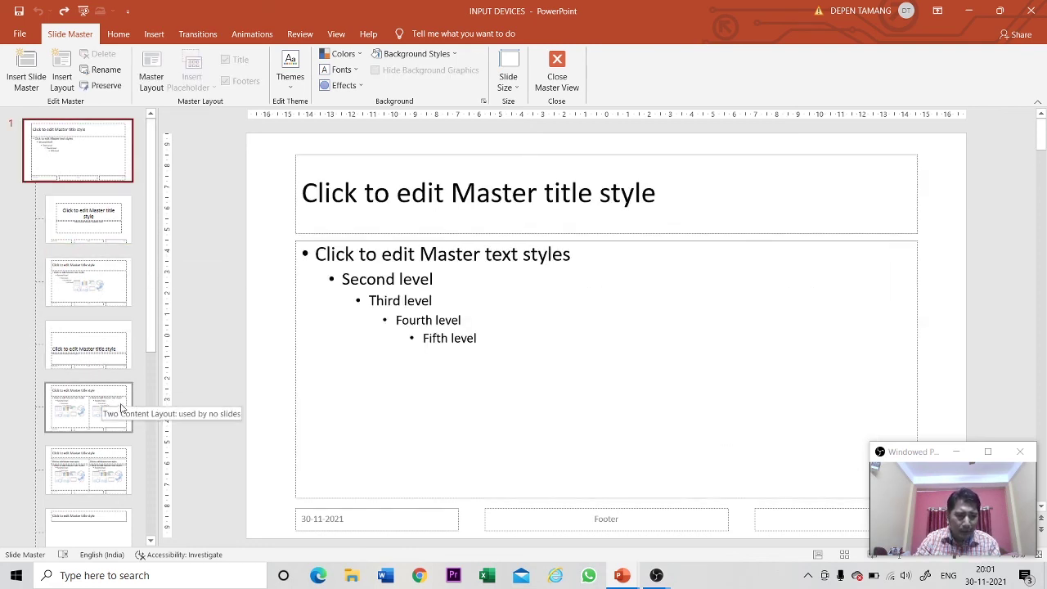
pyautogui.moveTo(150, 347); pyautogui.dragTo(136, 144)
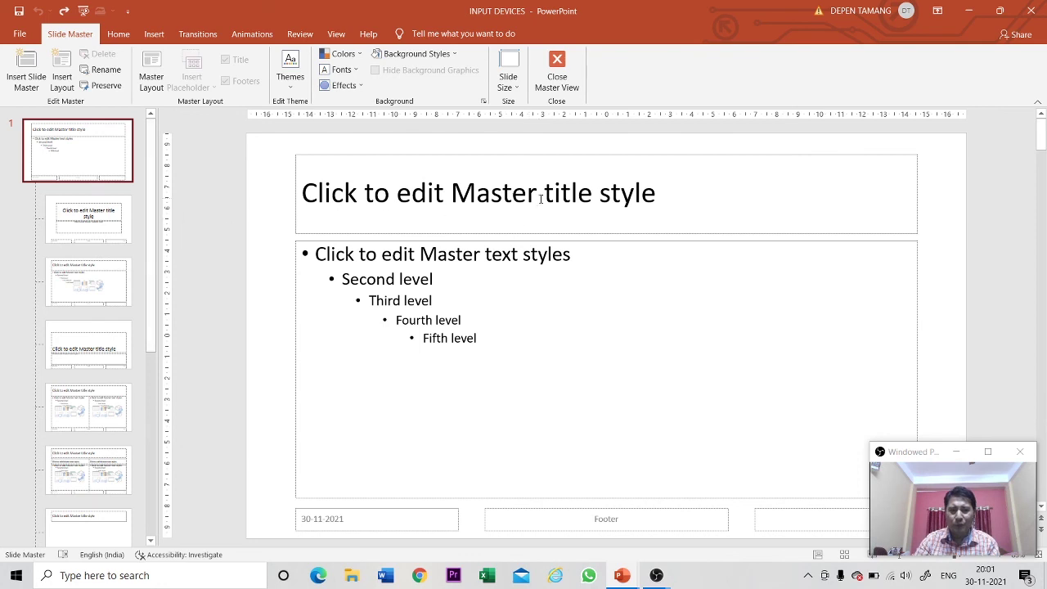
pyautogui.click(641, 190)
pyautogui.moveTo(657, 197); pyautogui.dragTo(336, 199)
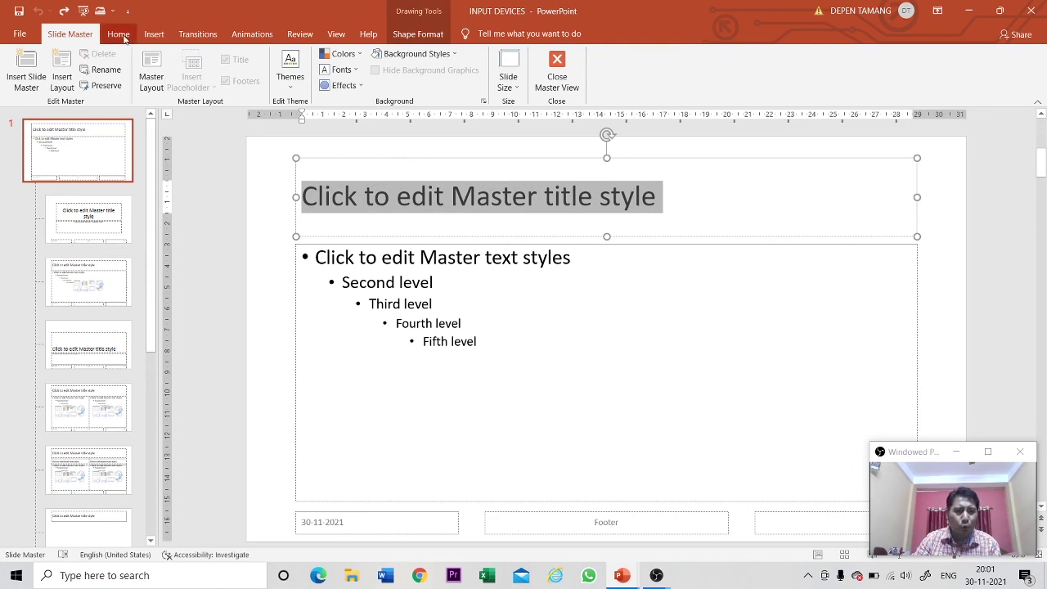
# Step: Make the master title red, bold and underlined, leaving font and size unchanged
pyautogui.click(118, 35)
pyautogui.click(373, 85)
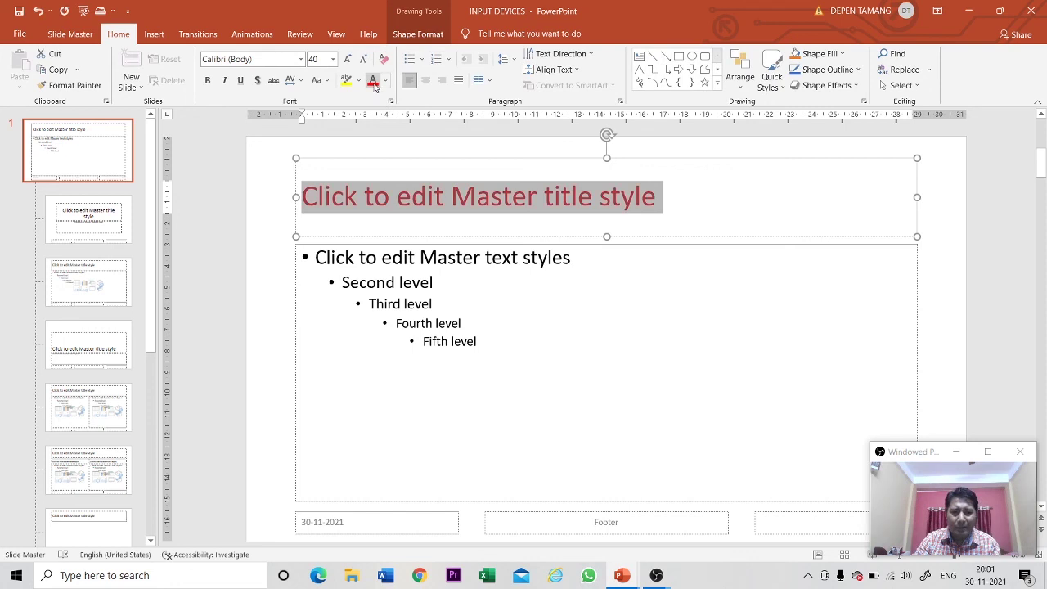
pyautogui.click(208, 81)
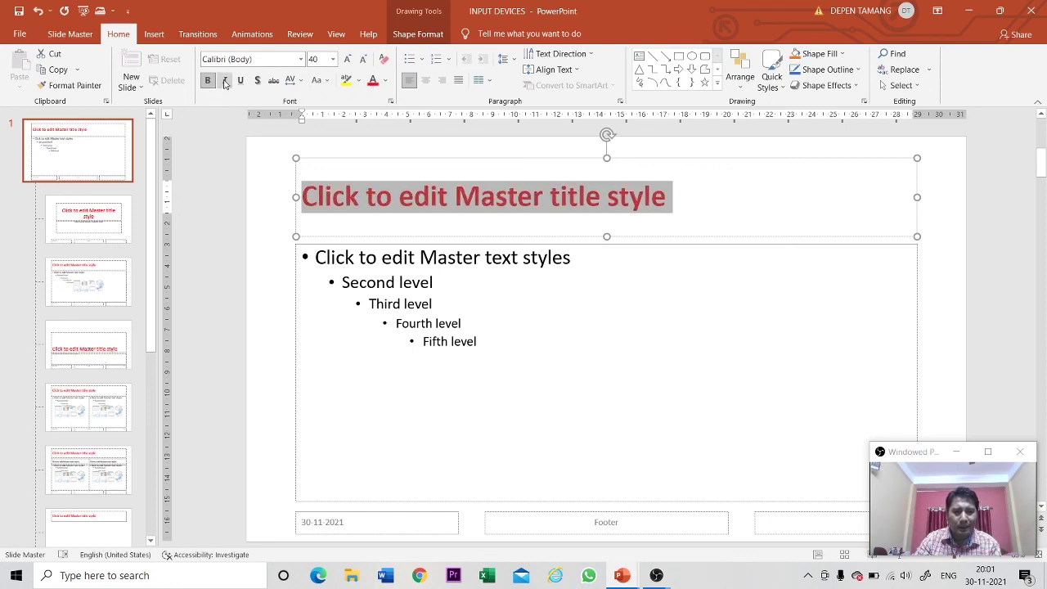
pyautogui.click(241, 80)
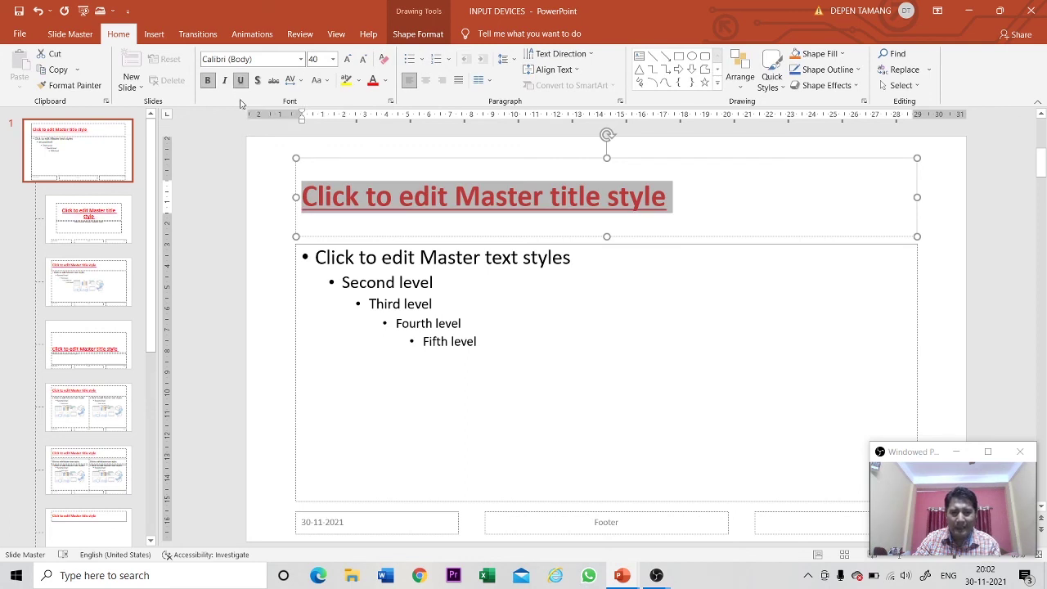
pyautogui.click(333, 60)
pyautogui.click(333, 60)
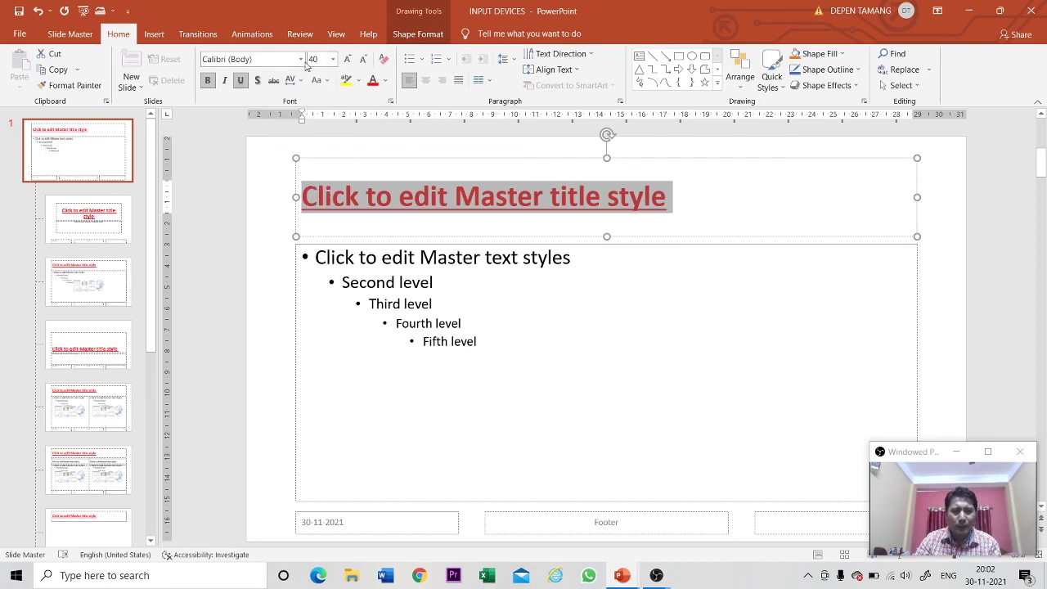
pyautogui.click(301, 59)
pyautogui.click(301, 60)
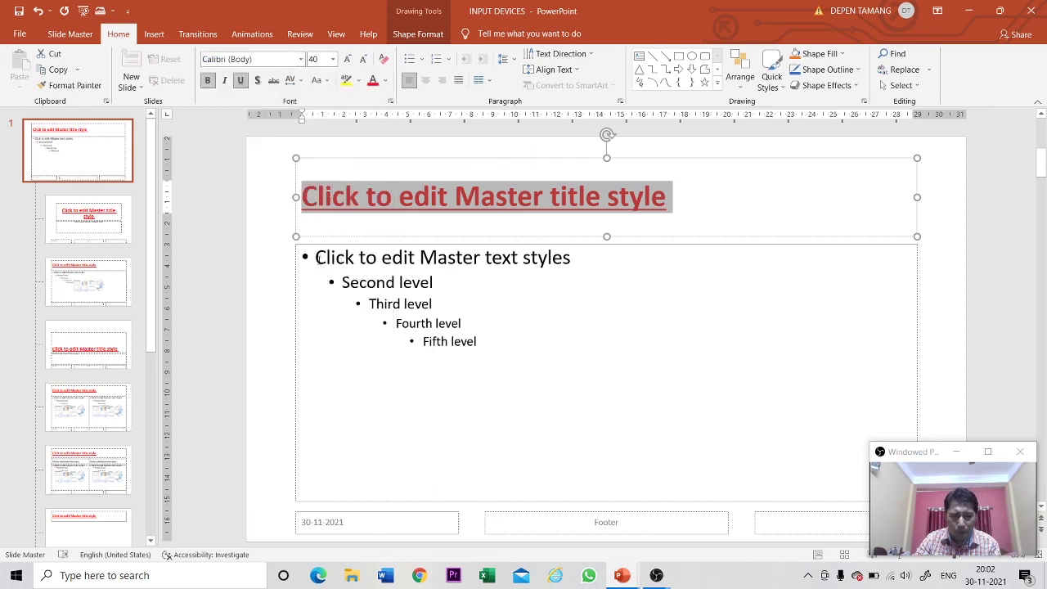
# Step: Color the first-level body text green and make it bold
pyautogui.moveTo(317, 256); pyautogui.dragTo(564, 256)
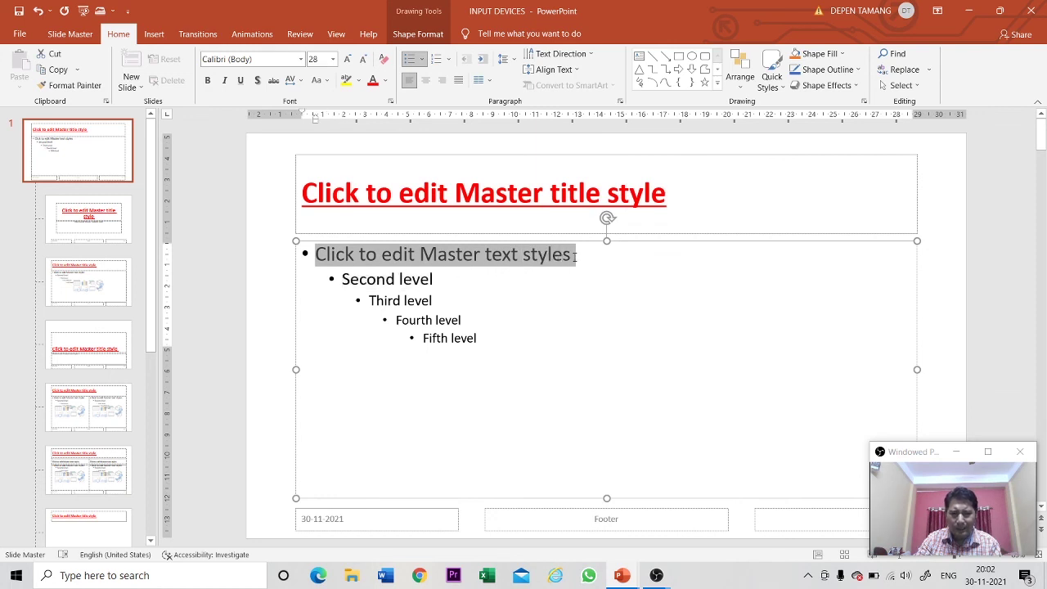
pyautogui.click(387, 81)
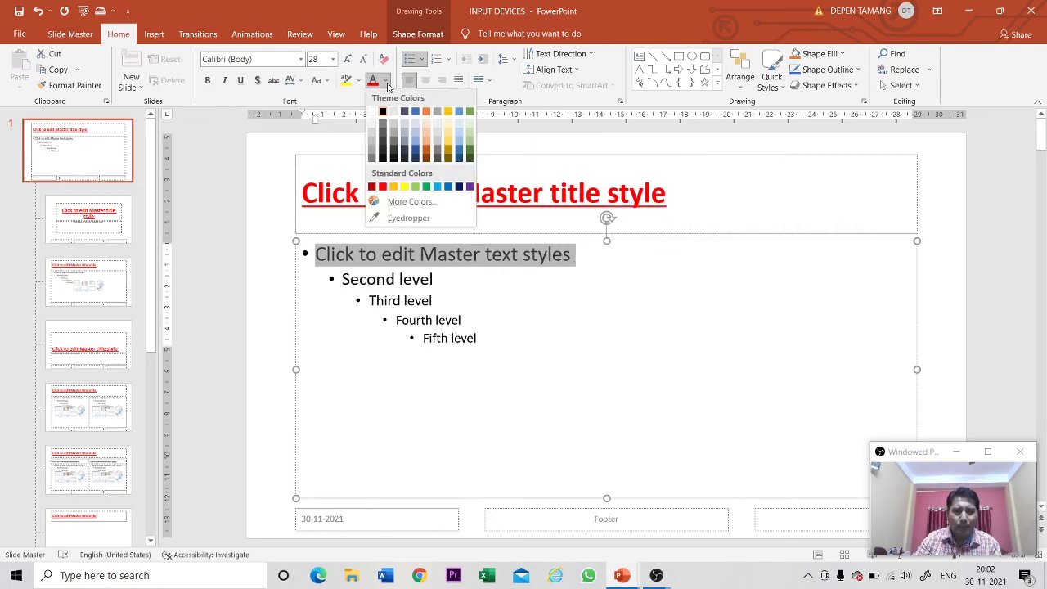
pyautogui.click(426, 187)
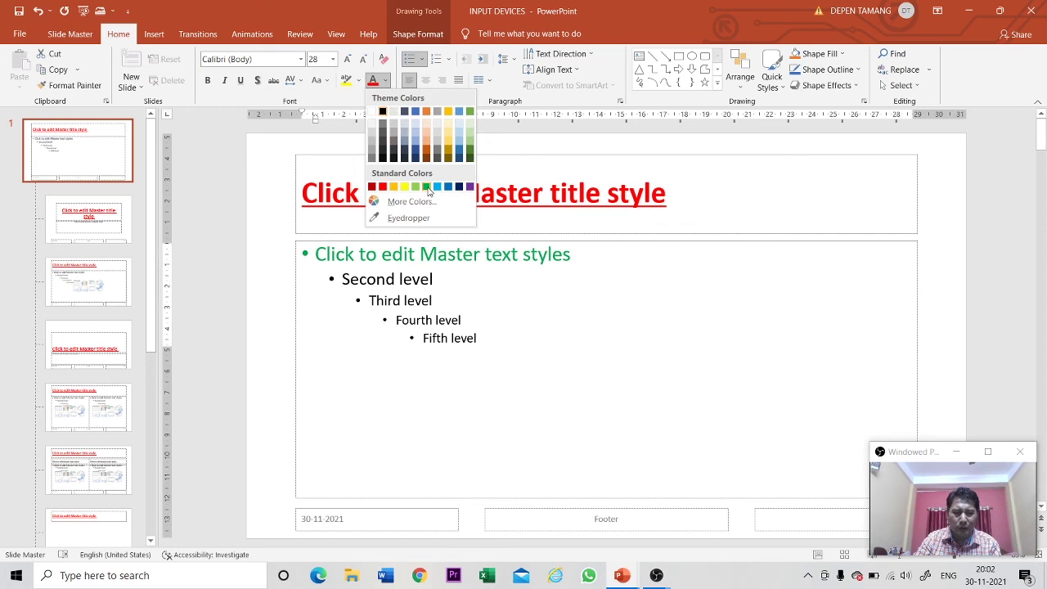
pyautogui.click(427, 187)
pyautogui.click(209, 82)
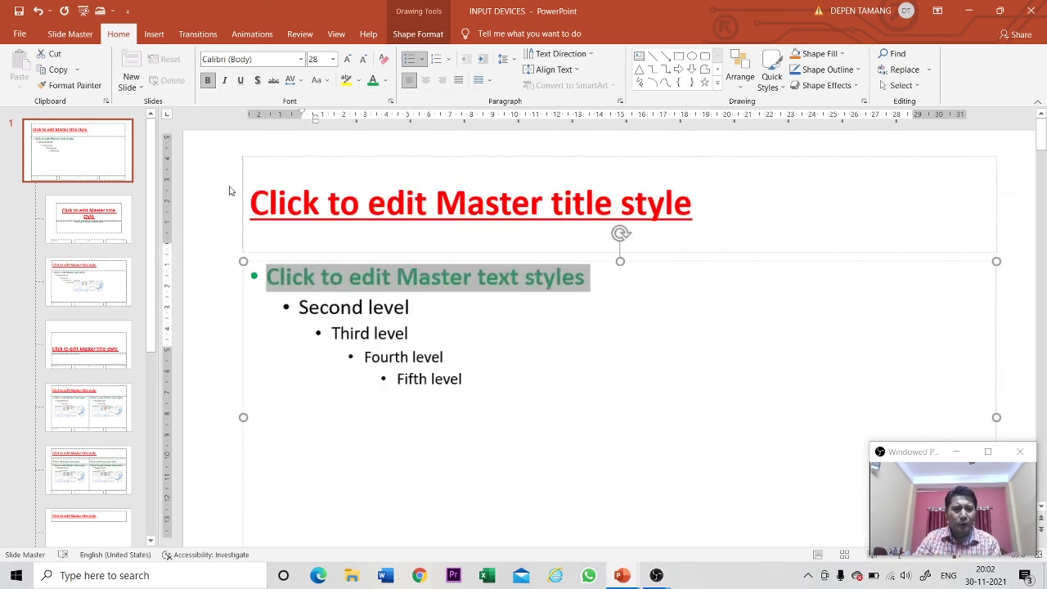
pyautogui.click(70, 33)
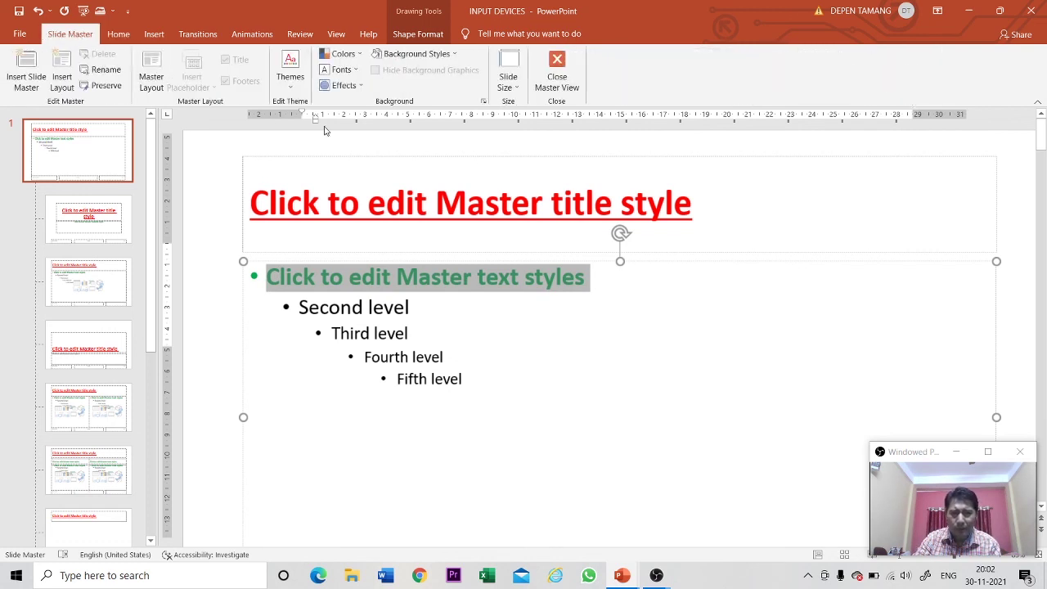
# Step: Close Master View and check the KEYBOARD, MOUSE, MICROPHONE and WEB CAMERA slides, ending on slide 1
pyautogui.click(557, 70)
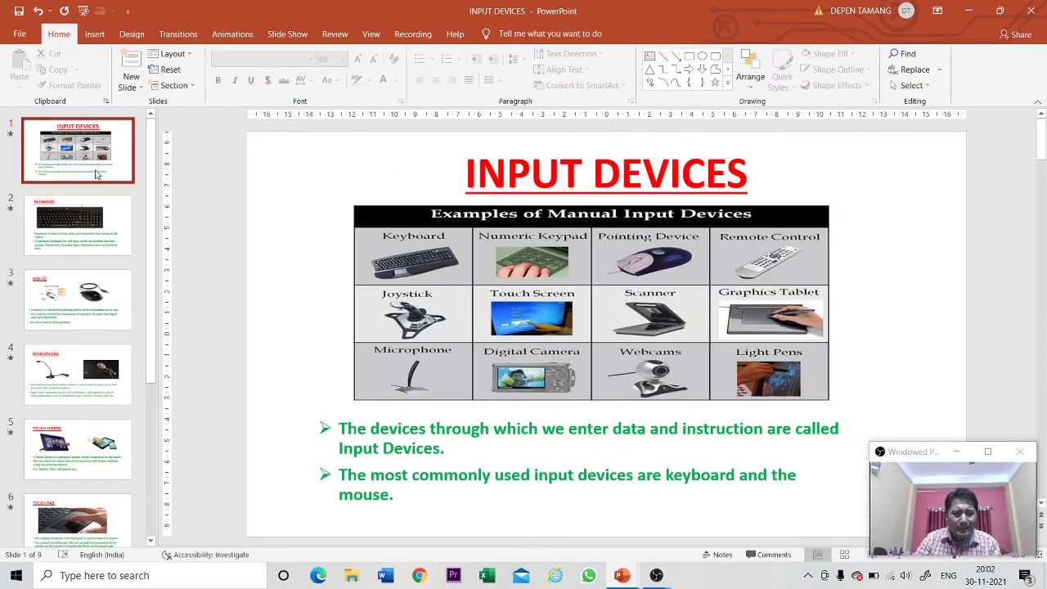
pyautogui.click(113, 227)
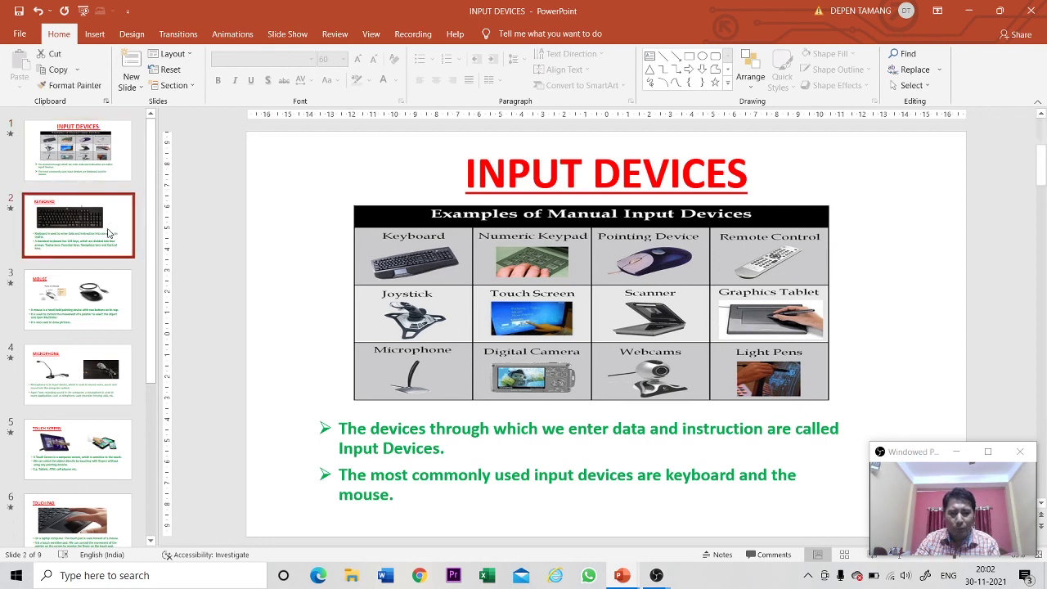
pyautogui.click(117, 321)
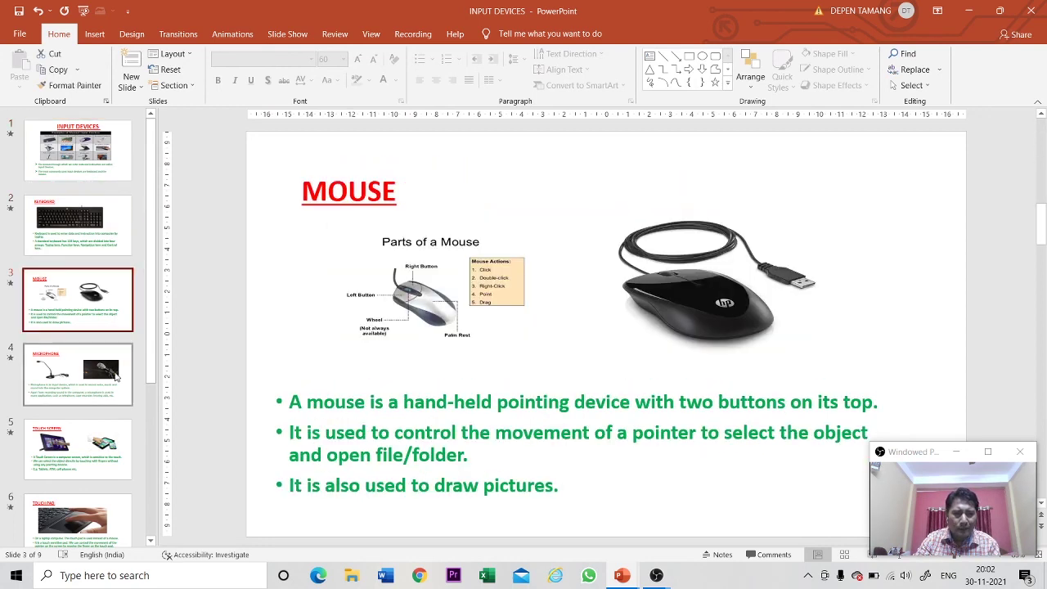
pyautogui.click(116, 376)
pyautogui.scroll(-1, 113, 383)
pyautogui.scroll(-4, 113, 383)
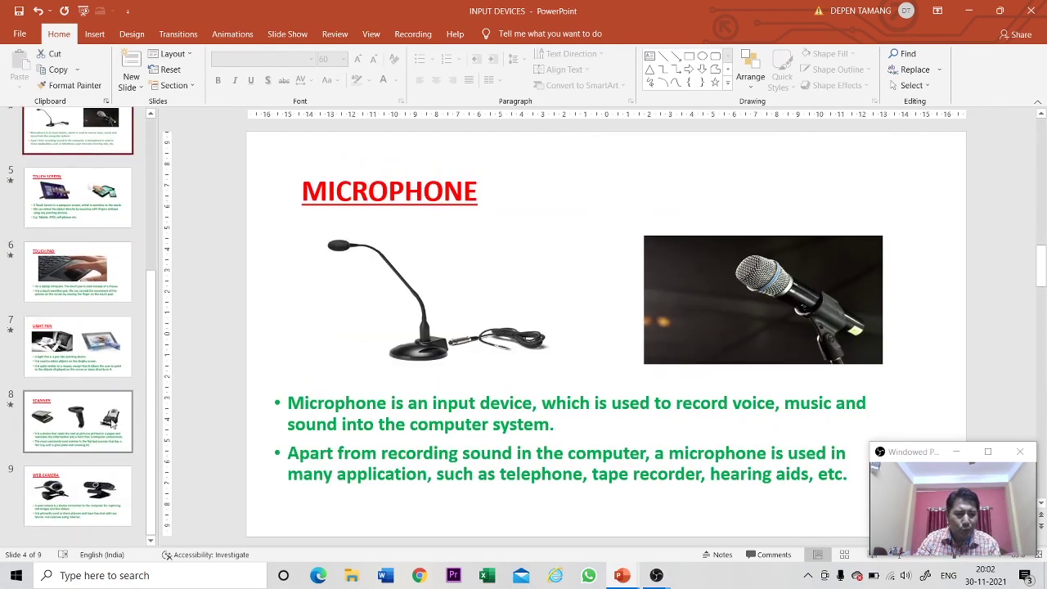
pyautogui.click(102, 499)
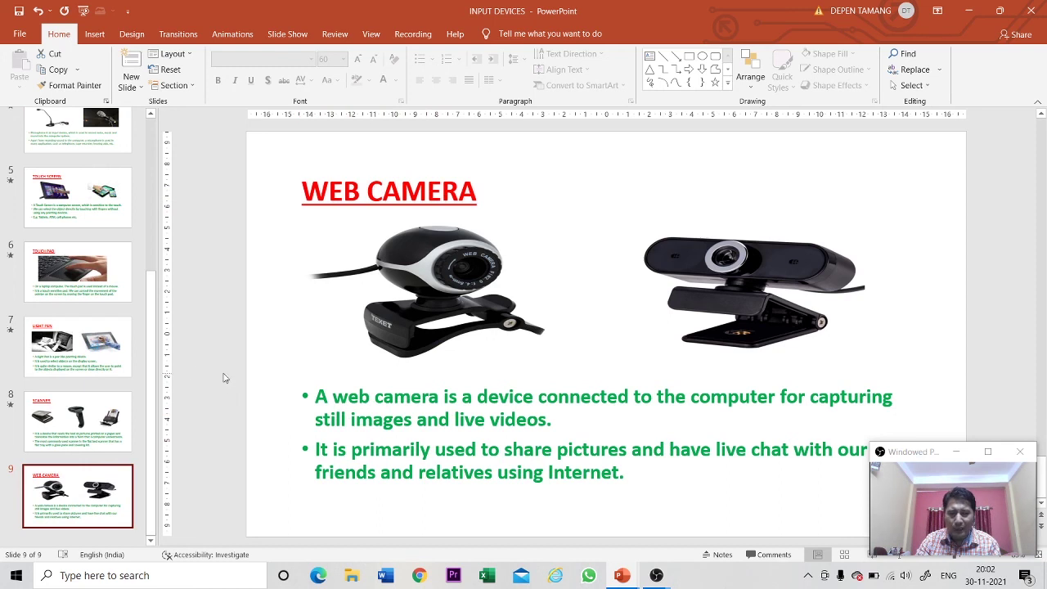
pyautogui.scroll(4, 153, 348)
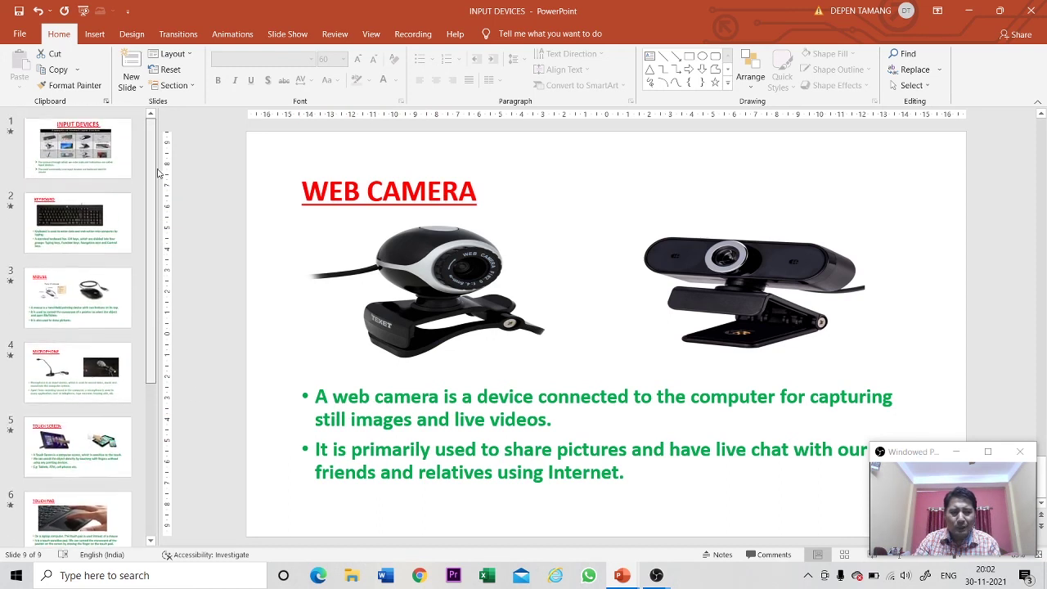
pyautogui.click(123, 175)
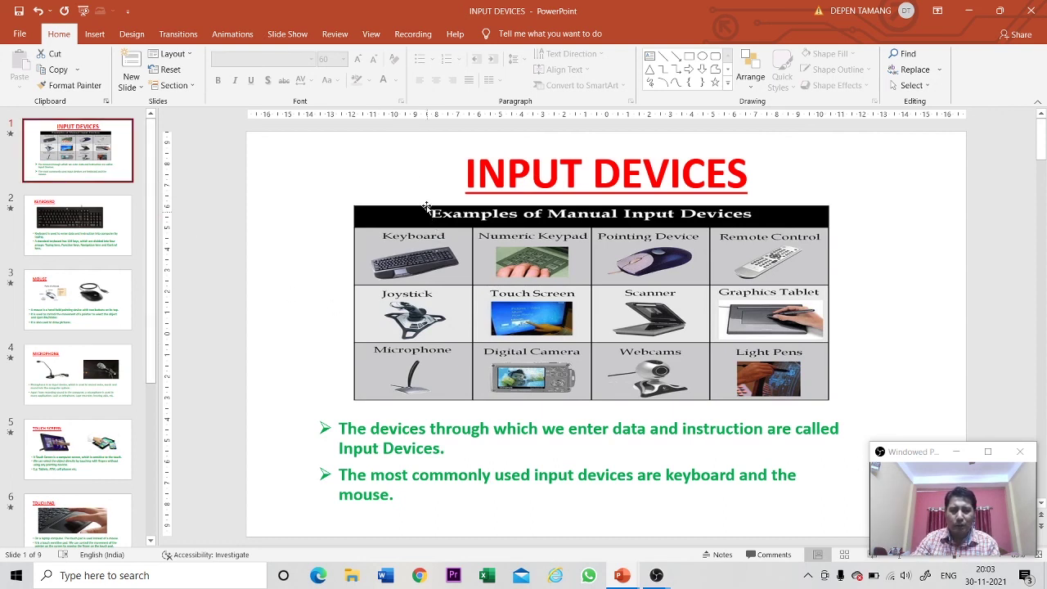
# Step: Open Slide Master view, close it, then reopen it on the main master
pyautogui.click(373, 35)
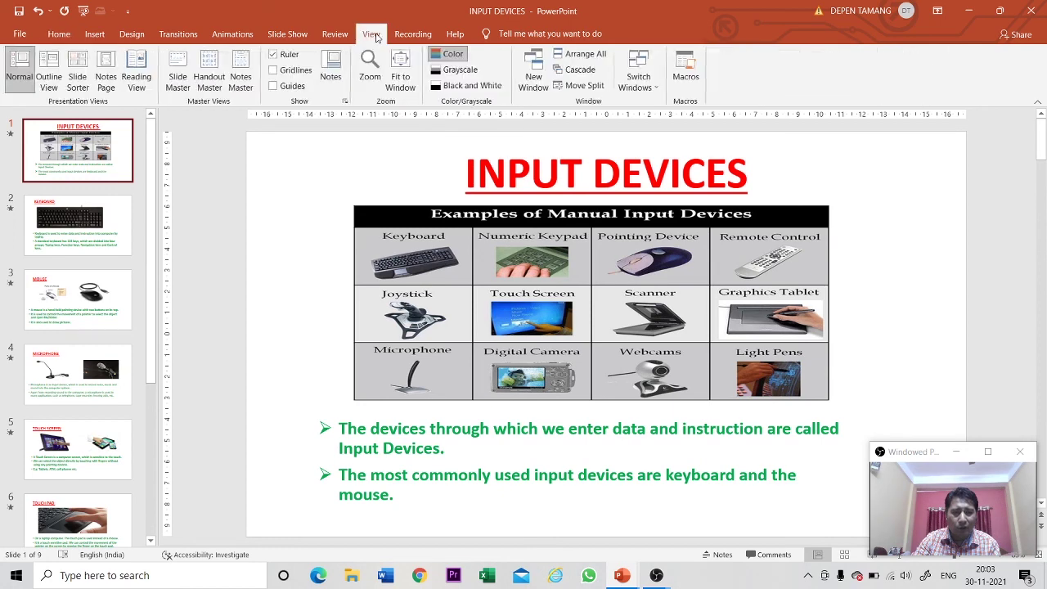
pyautogui.click(177, 81)
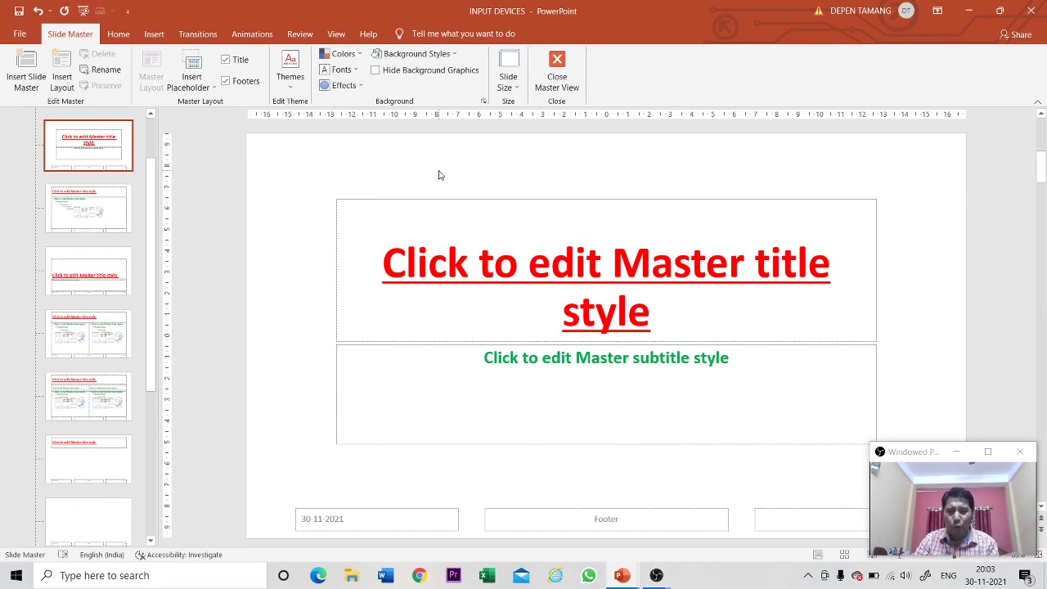
pyautogui.click(556, 72)
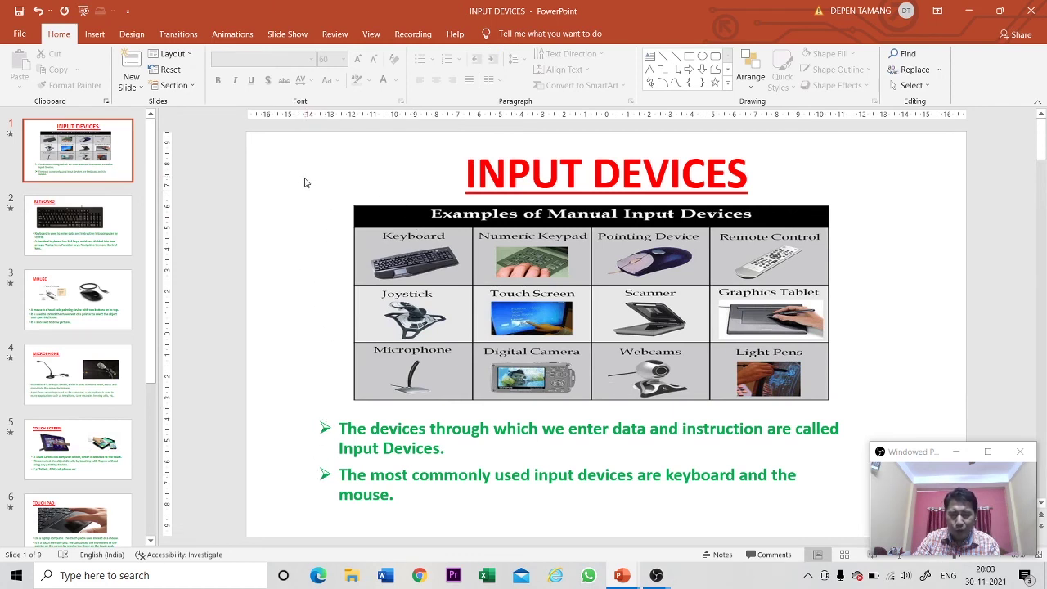
pyautogui.click(371, 34)
pyautogui.click(180, 82)
# Step: Insert the school logo picture from the Desktop onto the main slide master
pyautogui.scroll(2, 88, 164)
pyautogui.click(127, 153)
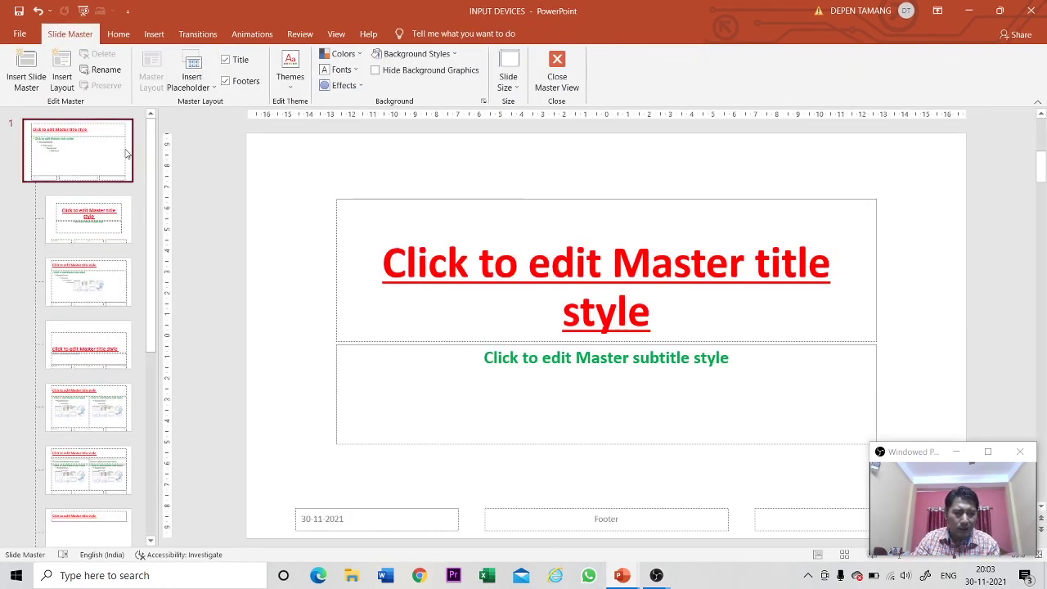
pyautogui.click(152, 33)
pyautogui.click(94, 88)
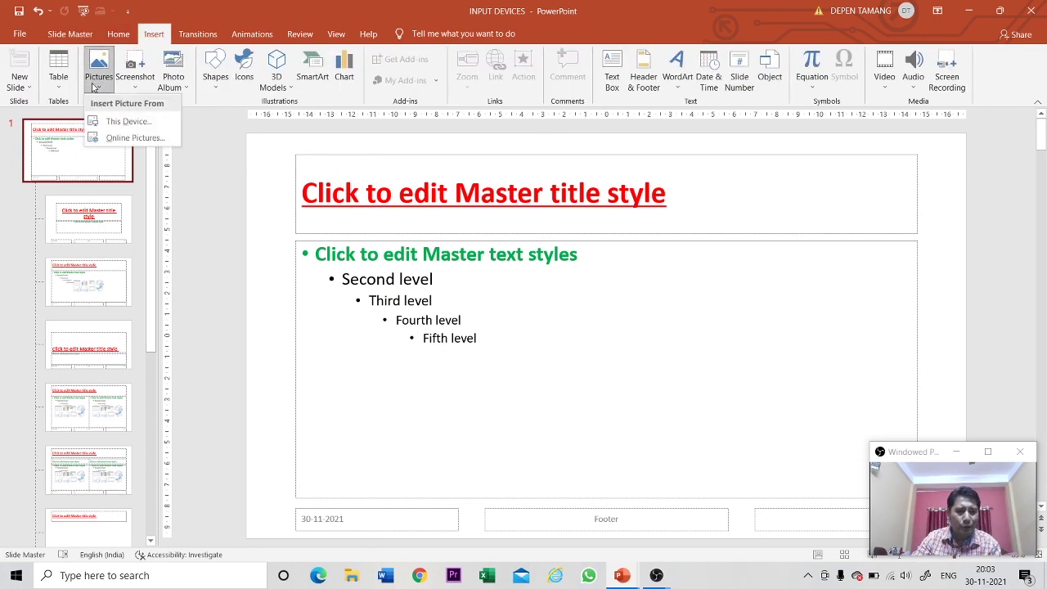
pyautogui.click(106, 120)
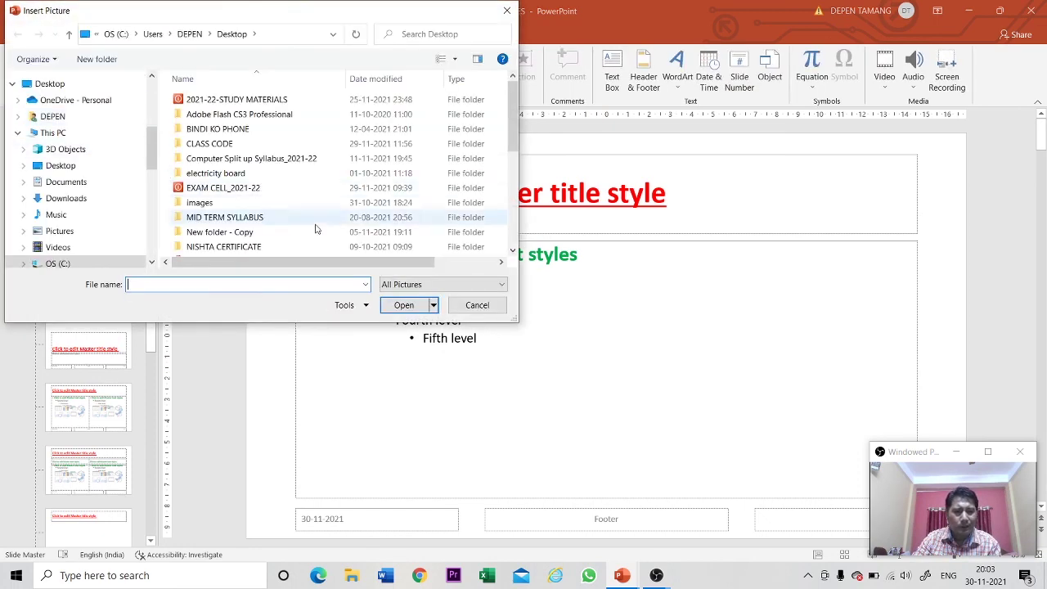
pyautogui.moveTo(513, 119); pyautogui.dragTo(503, 239)
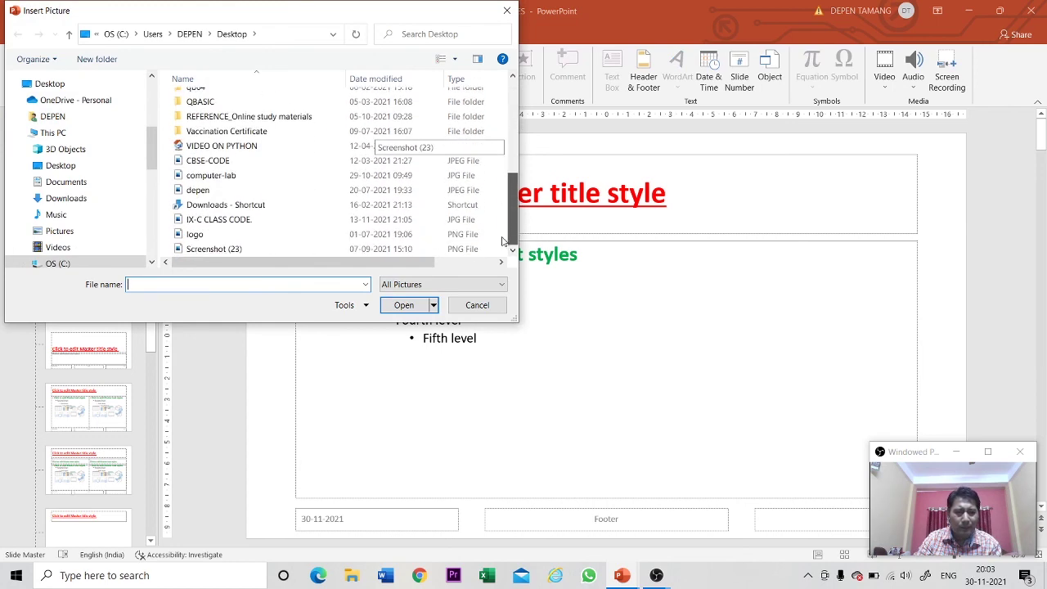
pyautogui.click(104, 169)
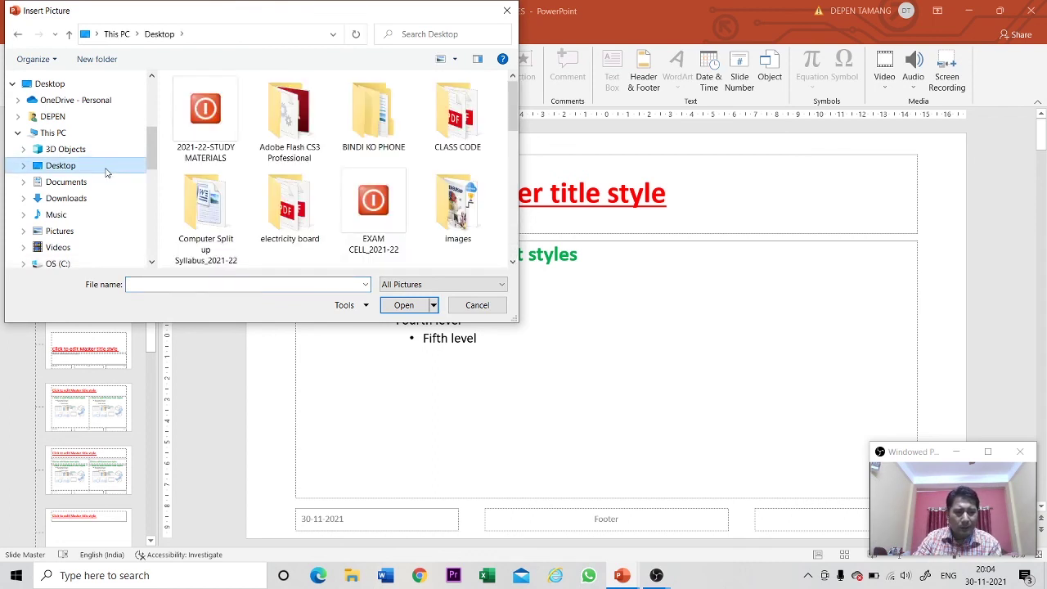
pyautogui.moveTo(512, 121); pyautogui.dragTo(512, 222)
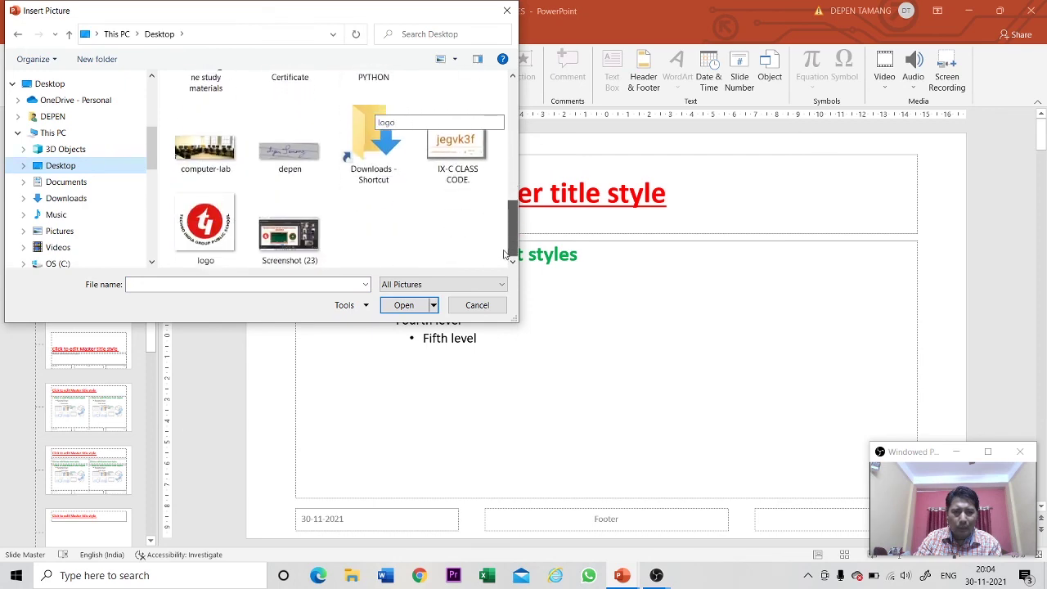
pyautogui.click(205, 227)
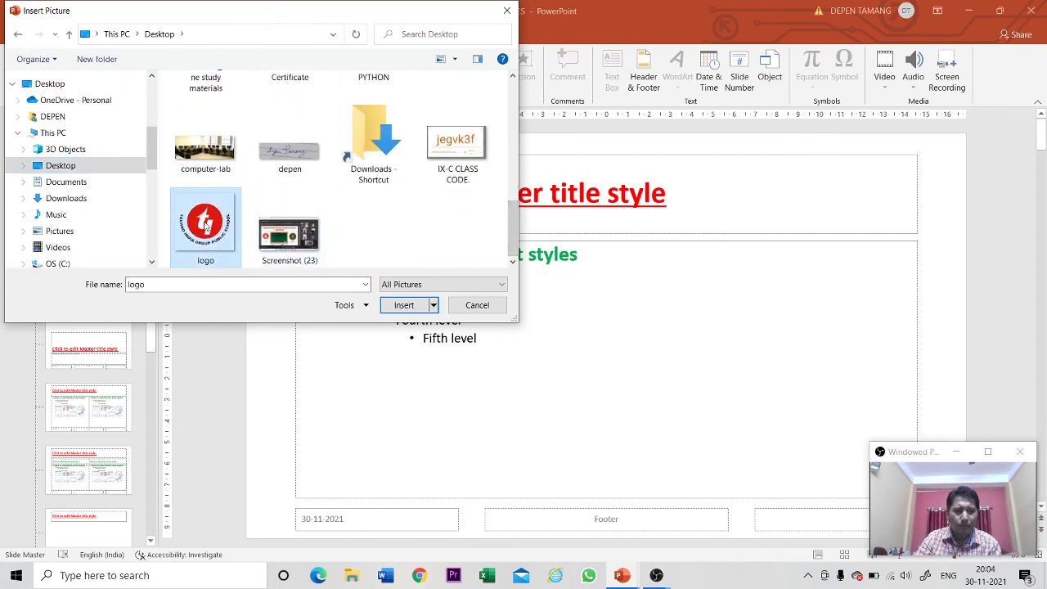
pyautogui.click(409, 306)
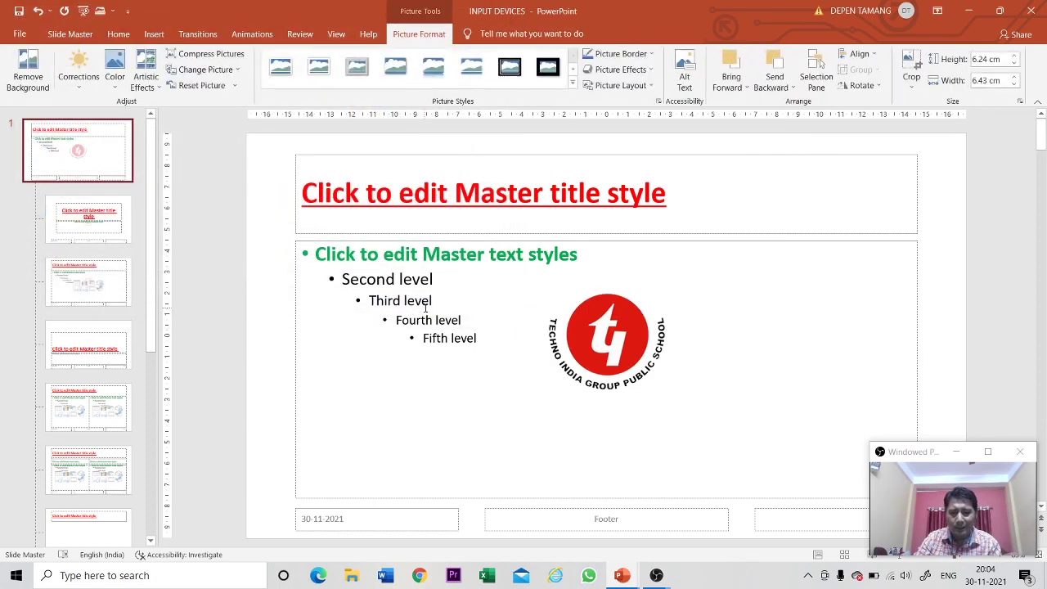
# Step: Resize the logo to 3.65 × 3.22 cm and move it to the master's top-right corner
pyautogui.moveTo(676, 337); pyautogui.dragTo(624, 337)
pyautogui.moveTo(579, 404); pyautogui.dragTo(580, 347)
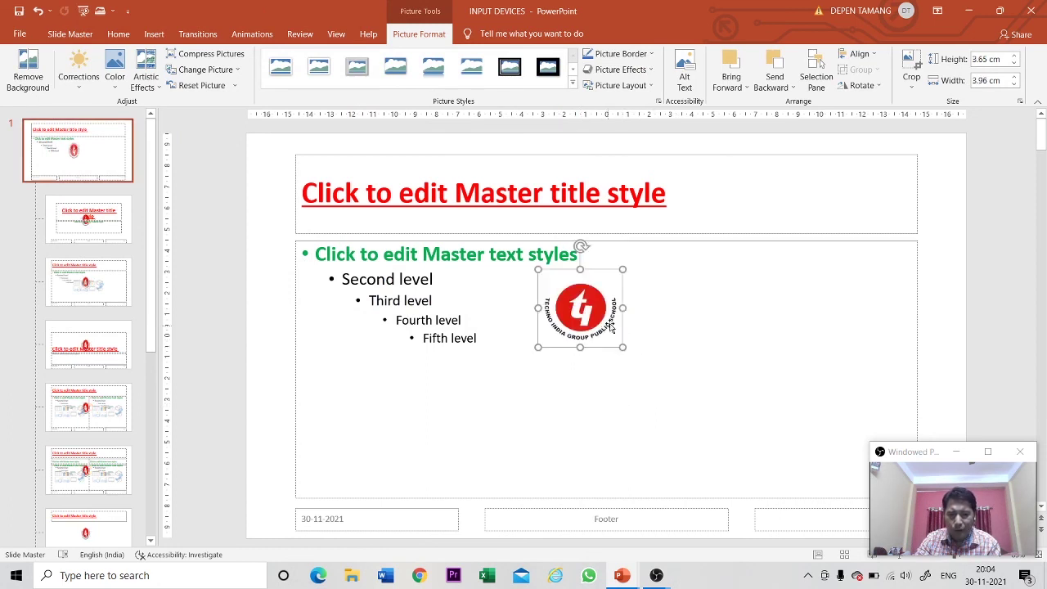
pyautogui.moveTo(623, 307); pyautogui.dragTo(913, 186)
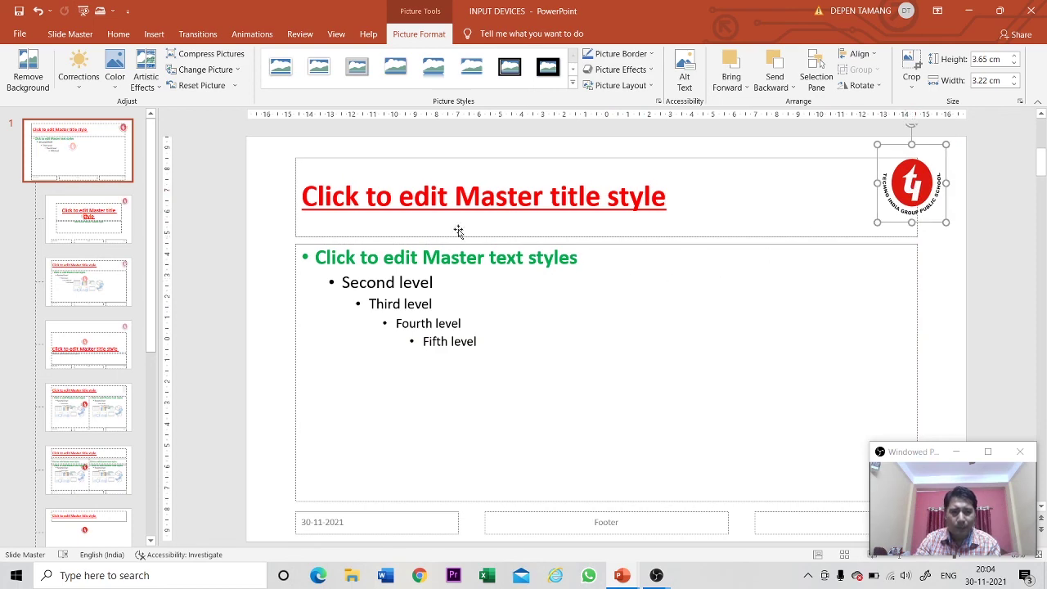
pyautogui.click(72, 34)
# Step: Close Master View and check the logo on slides 2 through 6, ending on KEYBOARD
pyautogui.click(557, 73)
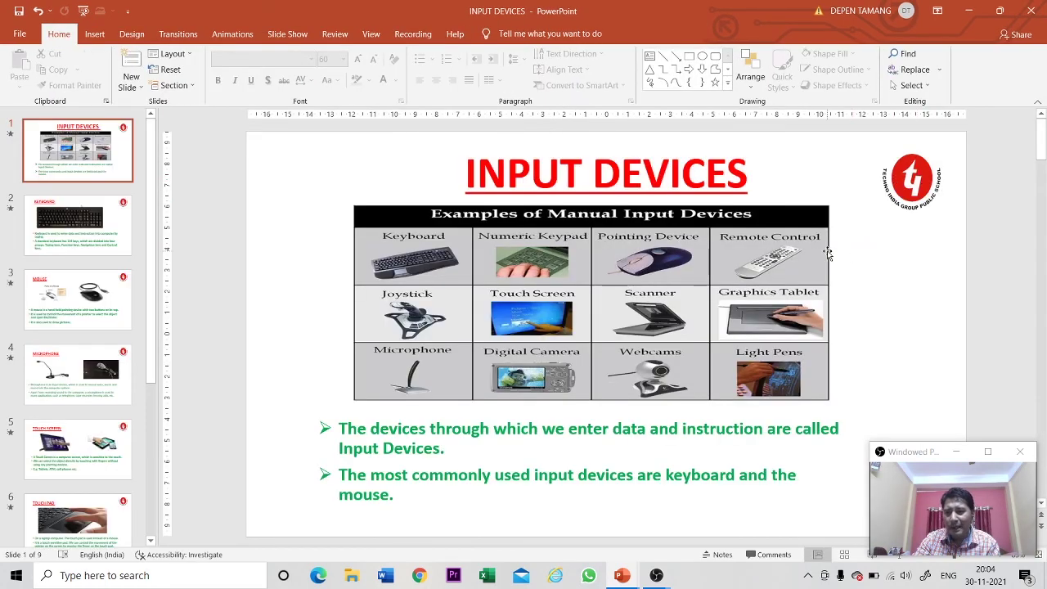
pyautogui.click(123, 245)
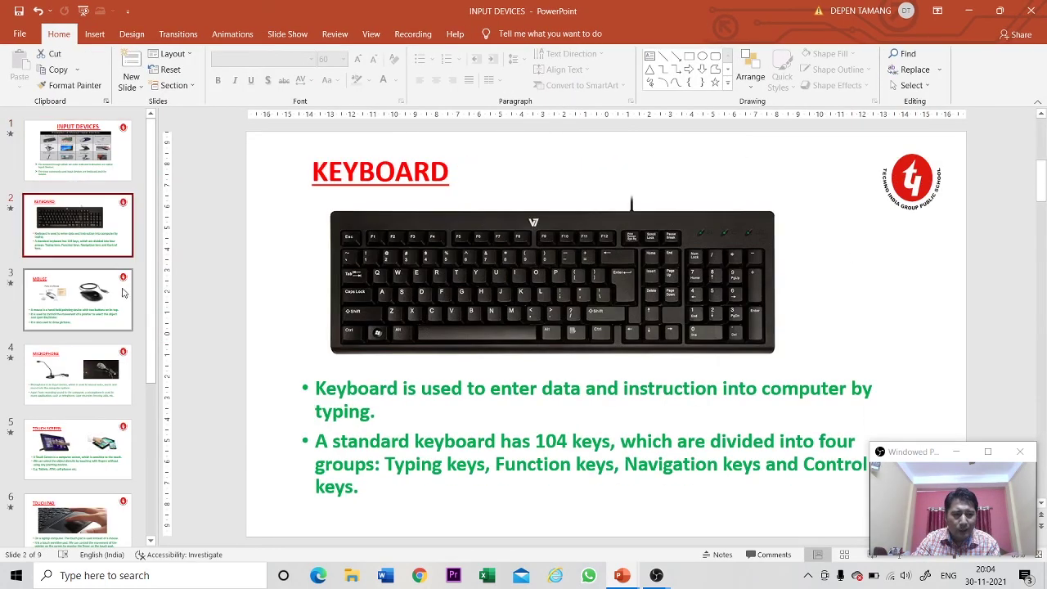
pyautogui.click(123, 304)
pyautogui.click(87, 365)
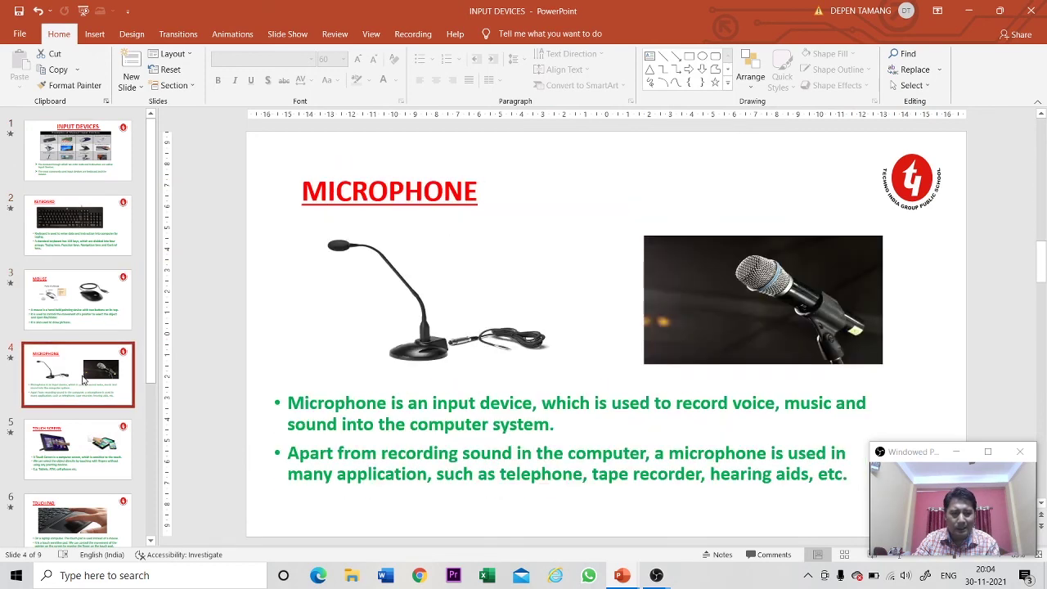
pyautogui.click(91, 452)
pyautogui.click(107, 516)
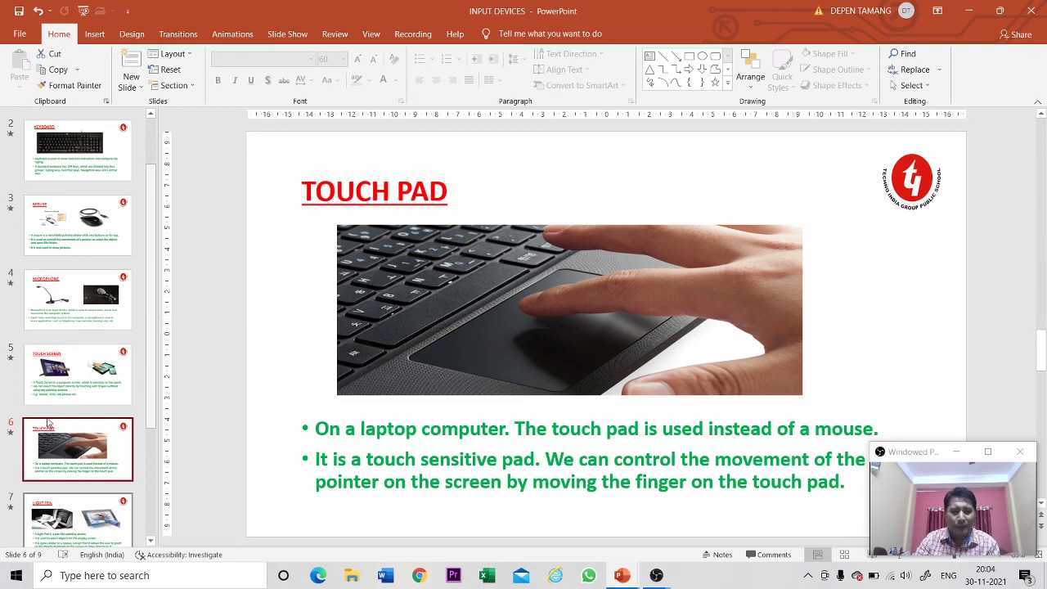
pyautogui.click(105, 164)
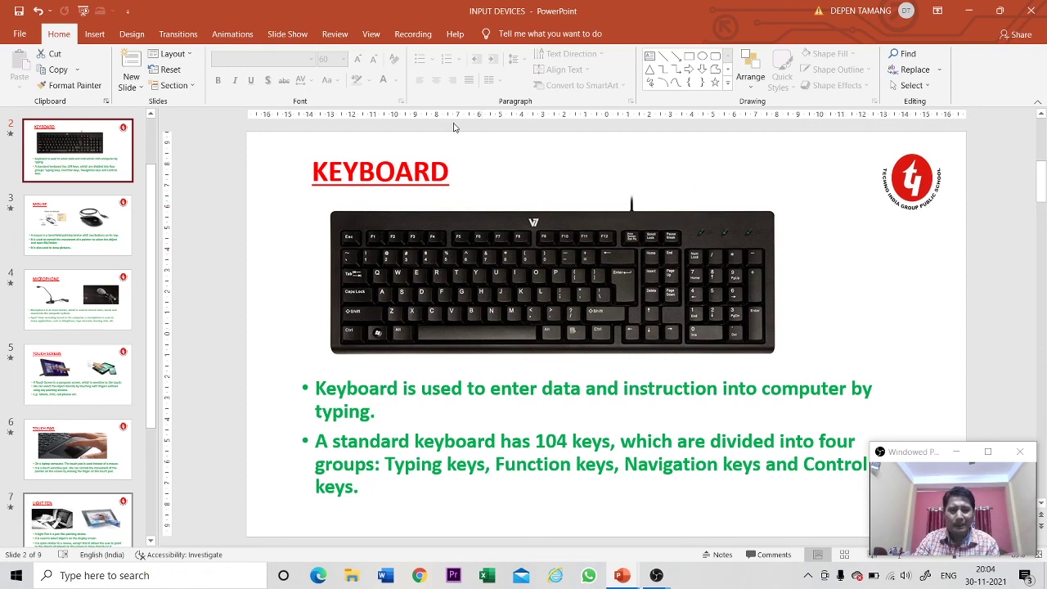
# Step: In Slide Master view, apply the green design theme to the master slide
pyautogui.click(372, 33)
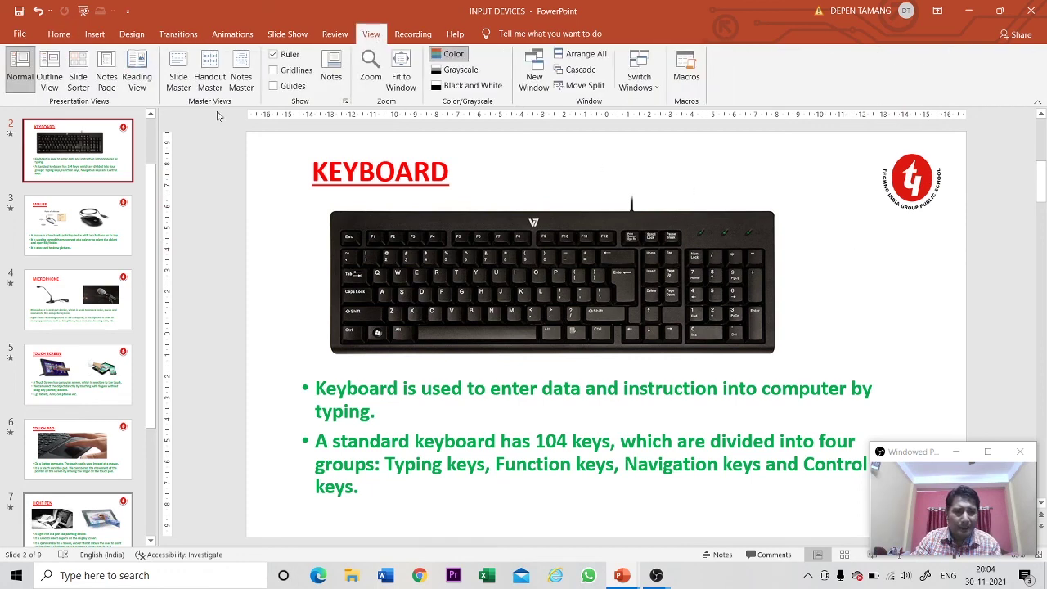
pyautogui.click(177, 85)
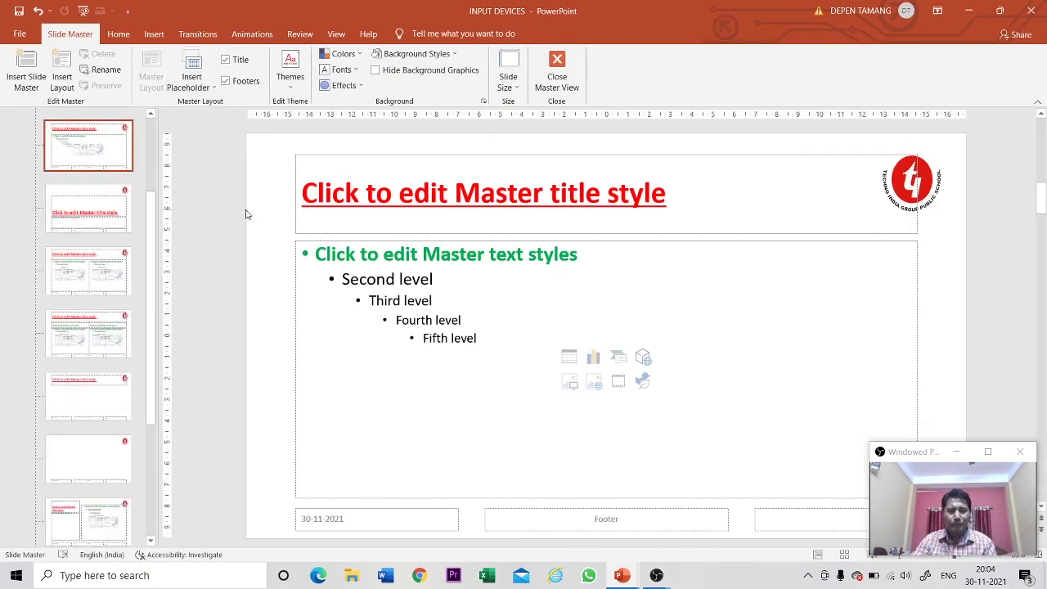
pyautogui.scroll(3, 90, 245)
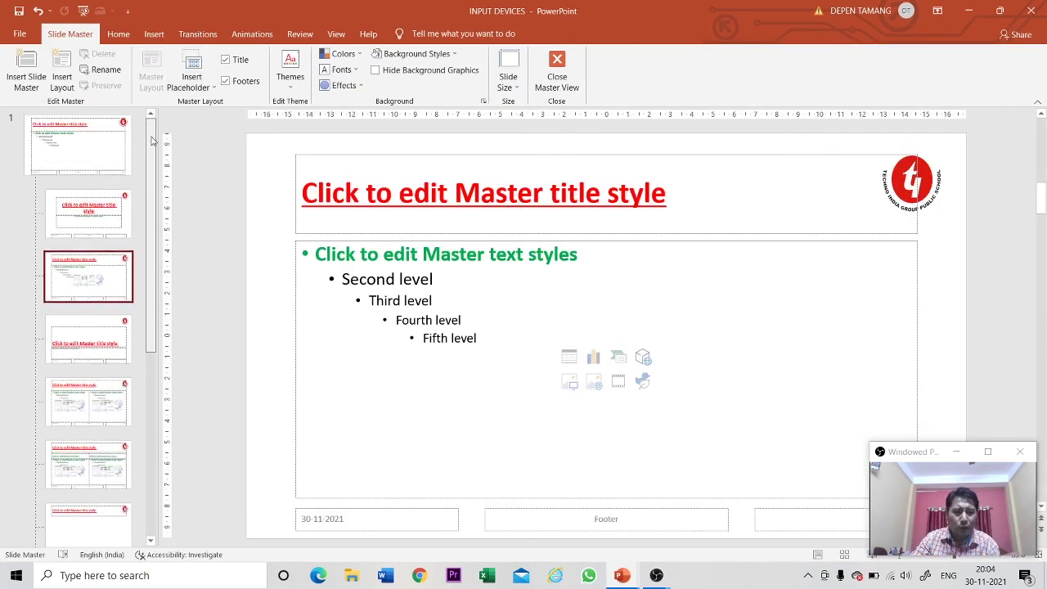
pyautogui.click(131, 145)
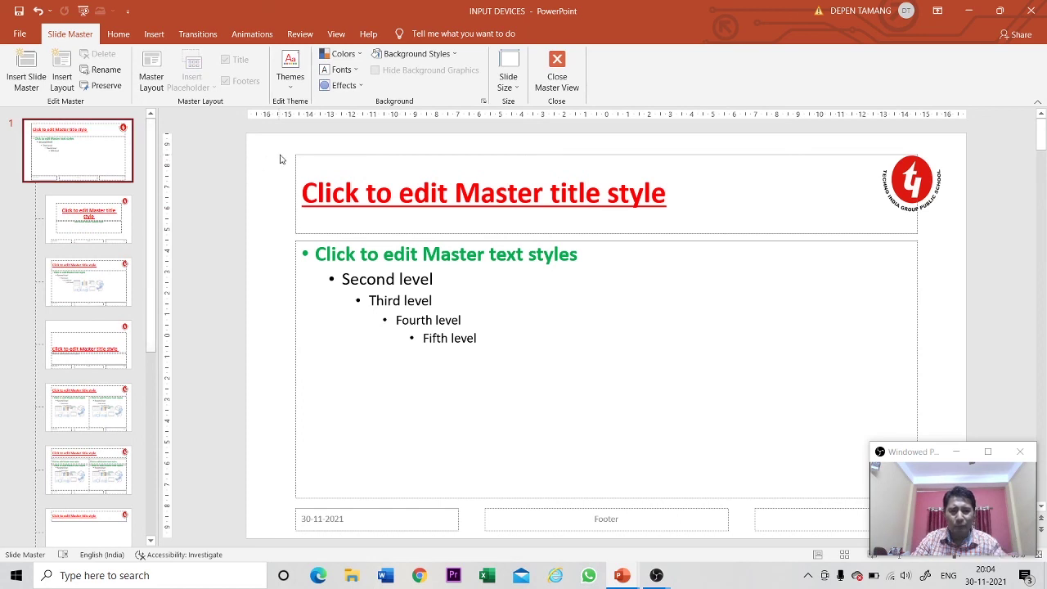
pyautogui.click(294, 82)
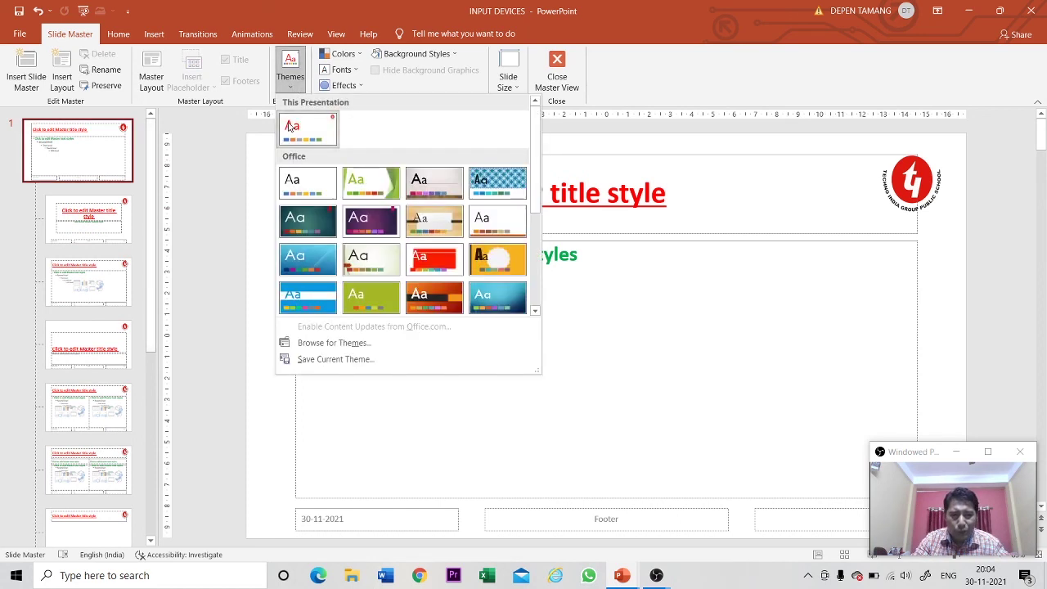
pyautogui.click(363, 186)
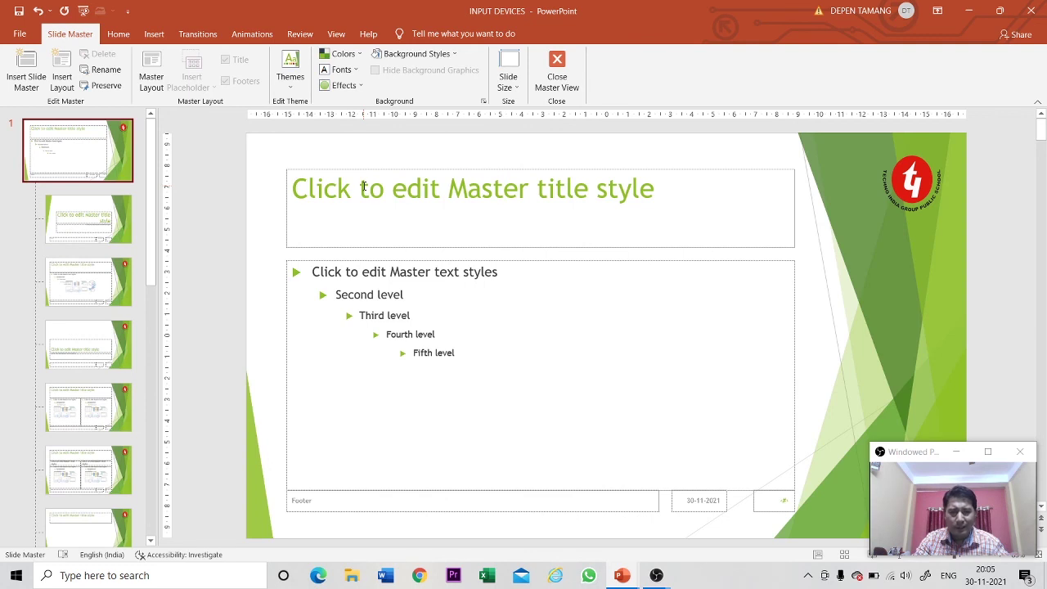
# Step: Recolour the master with the Blue Warm colour scheme, leaving background styles unchanged
pyautogui.click(300, 87)
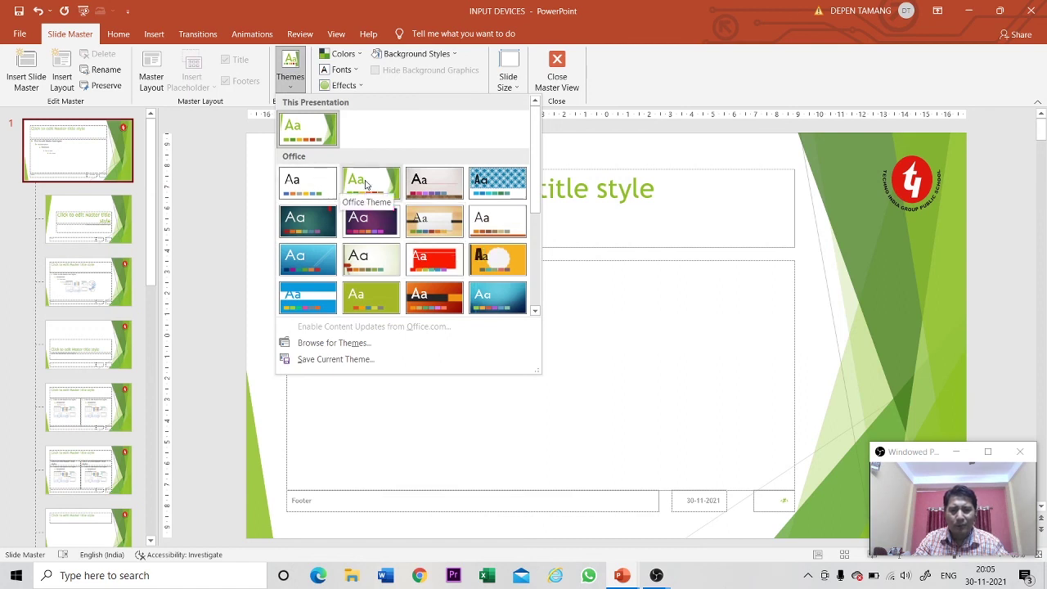
pyautogui.click(358, 54)
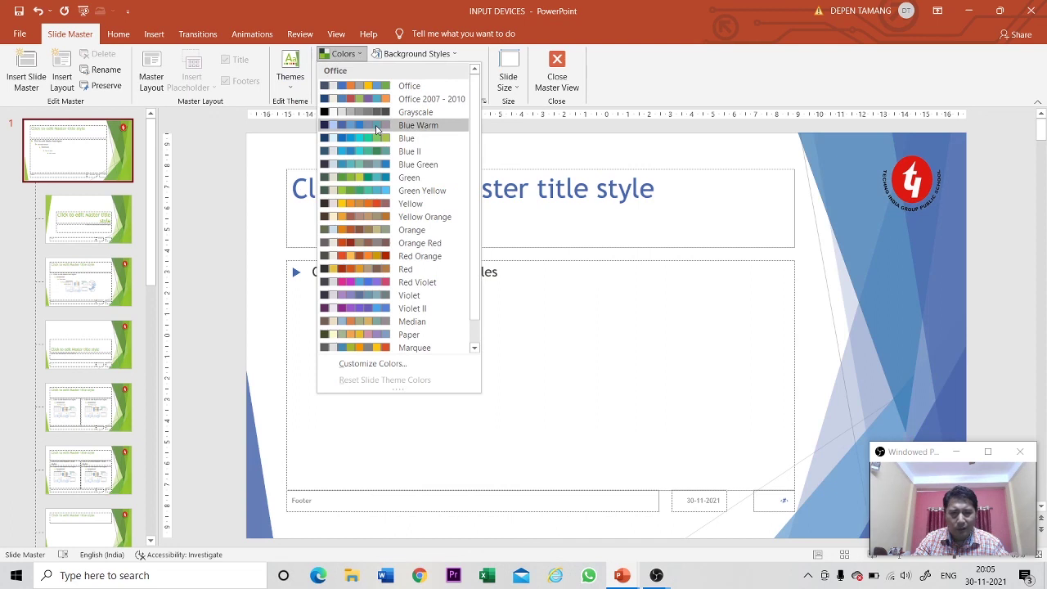
pyautogui.click(376, 127)
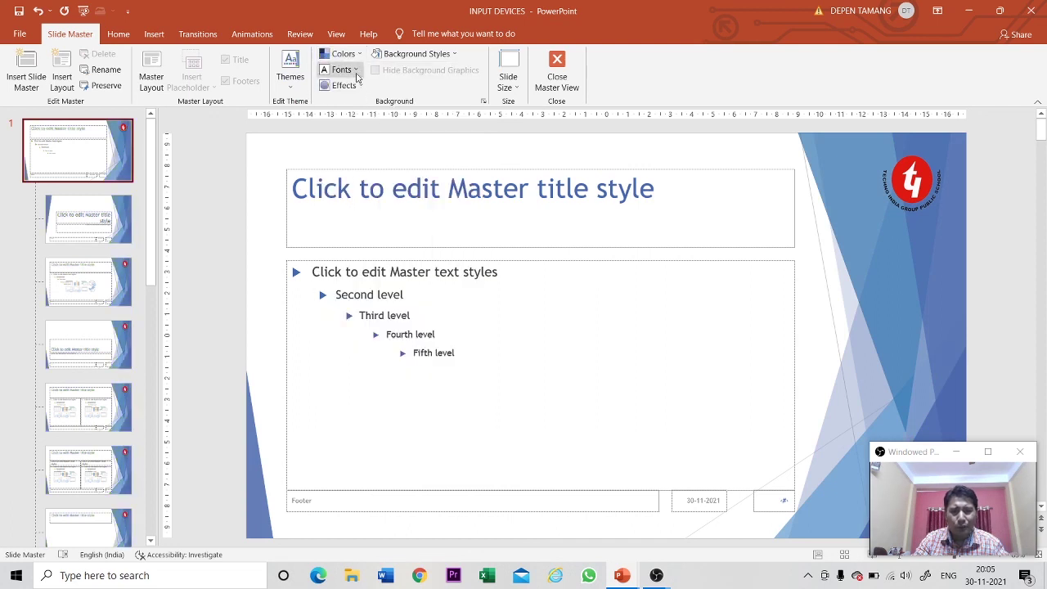
pyautogui.click(458, 55)
pyautogui.click(458, 55)
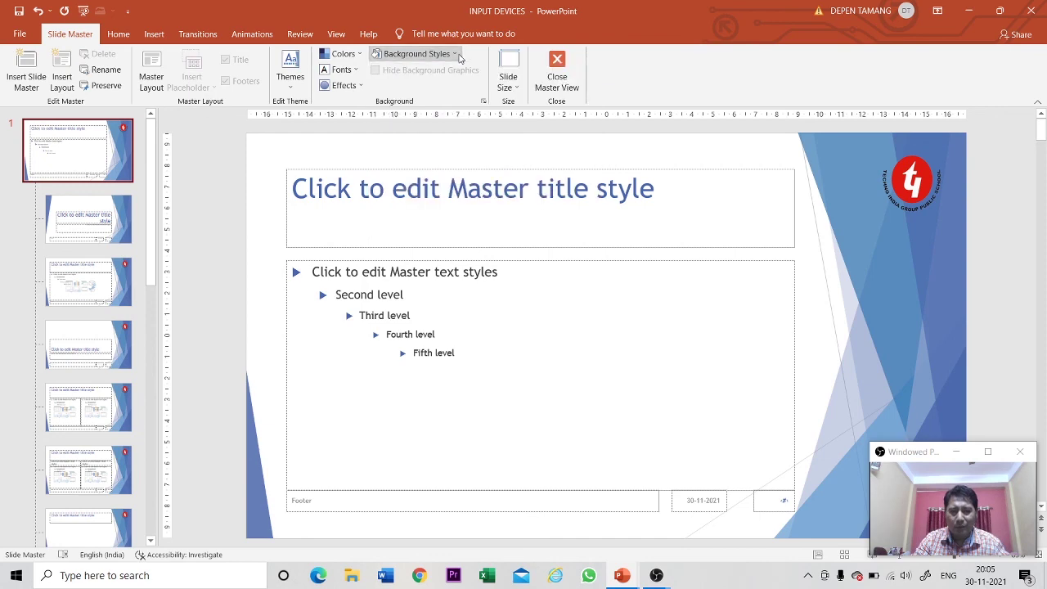
# Step: Close Master View and check slide 5 TOUCH SCREEN, then slide 6 TOUCH PAD
pyautogui.click(553, 85)
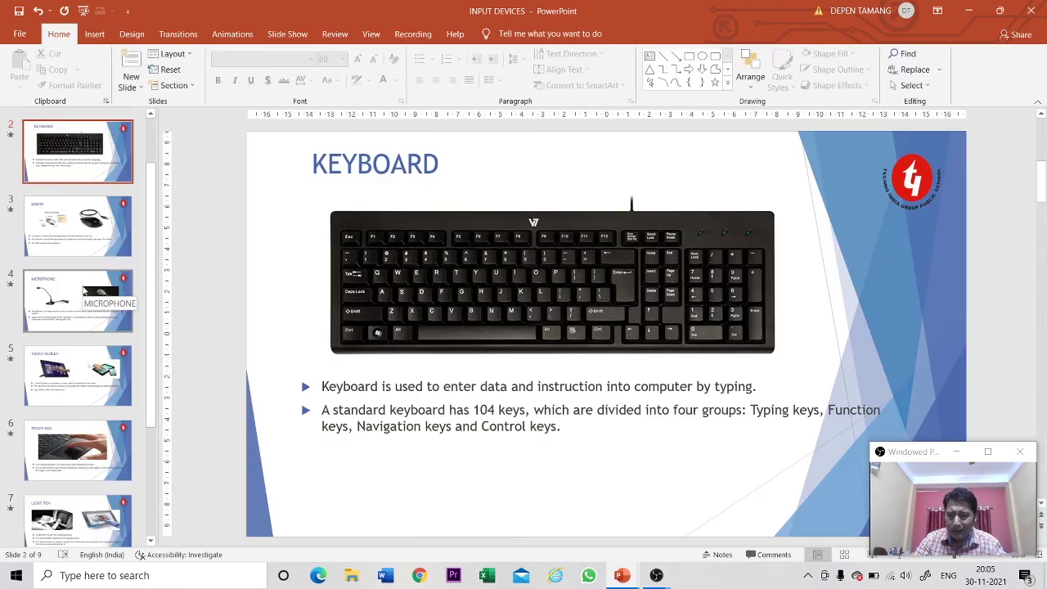
pyautogui.scroll(-1, 82, 297)
pyautogui.click(119, 365)
pyautogui.click(125, 439)
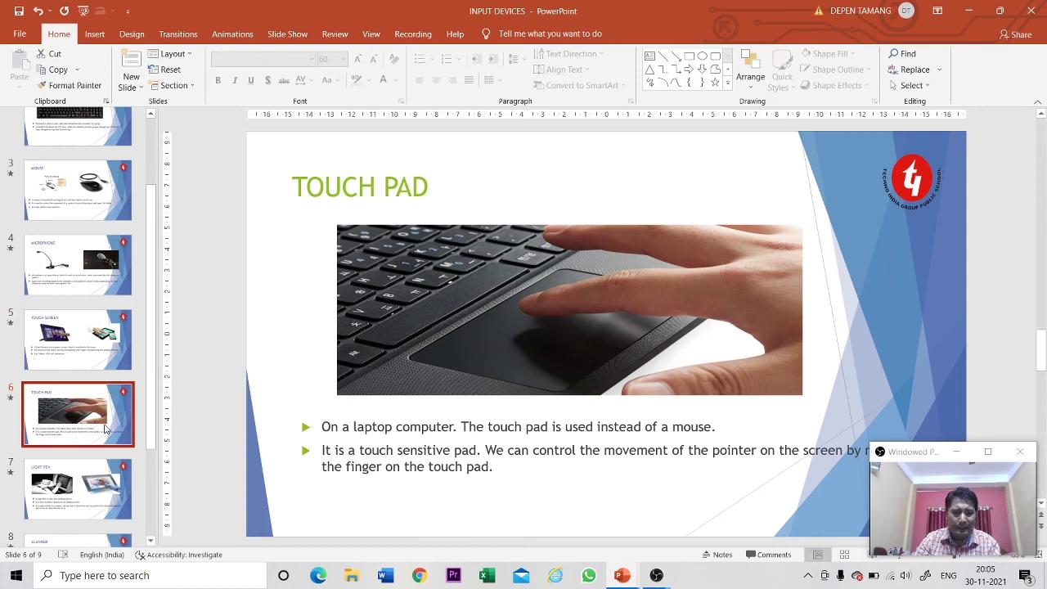